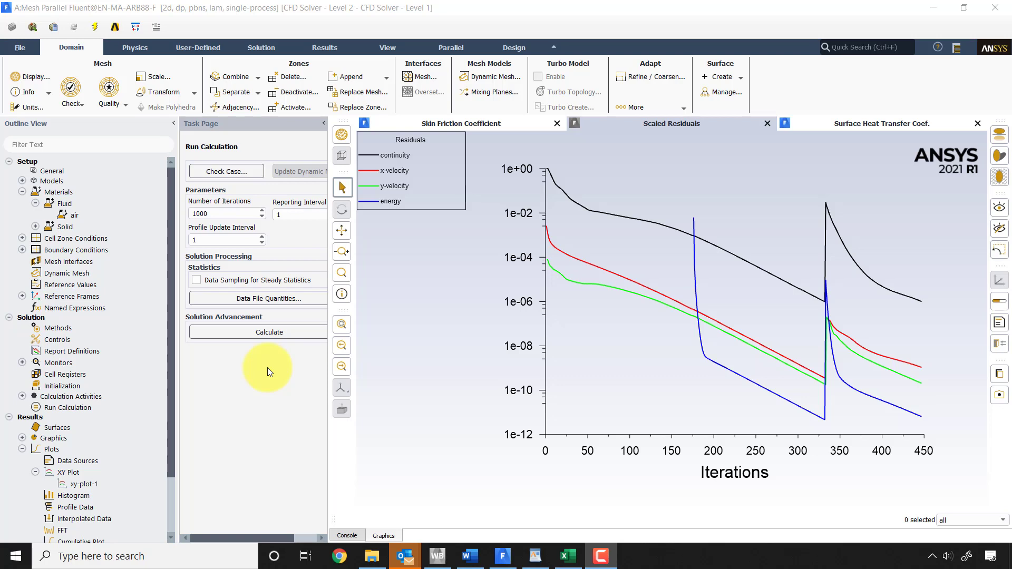
Try adding Surface Heat Transfer Coef. and Skin Friction Coefficient to data file quantities, then discard
left_click(252, 300)
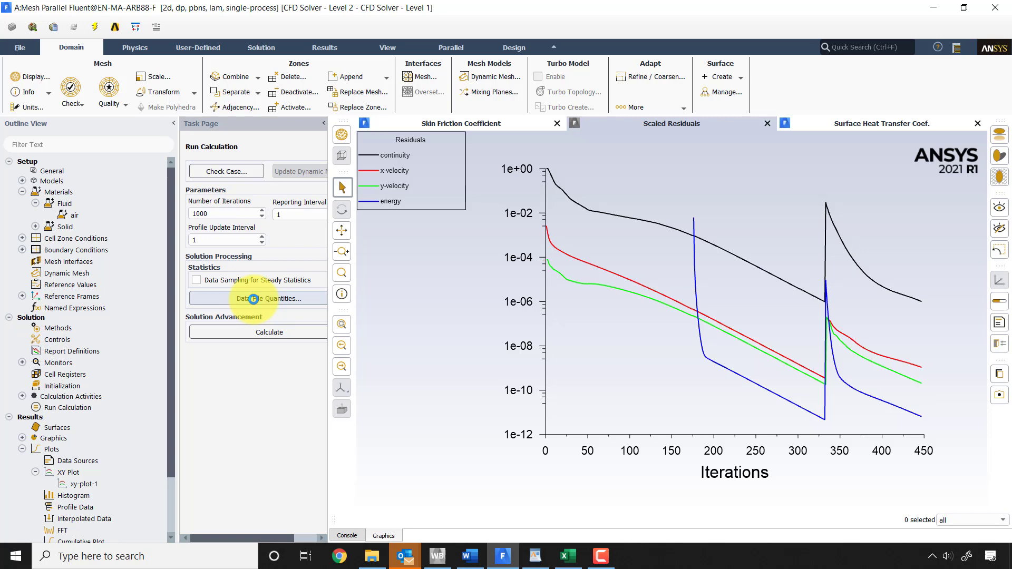
left_click(559, 344)
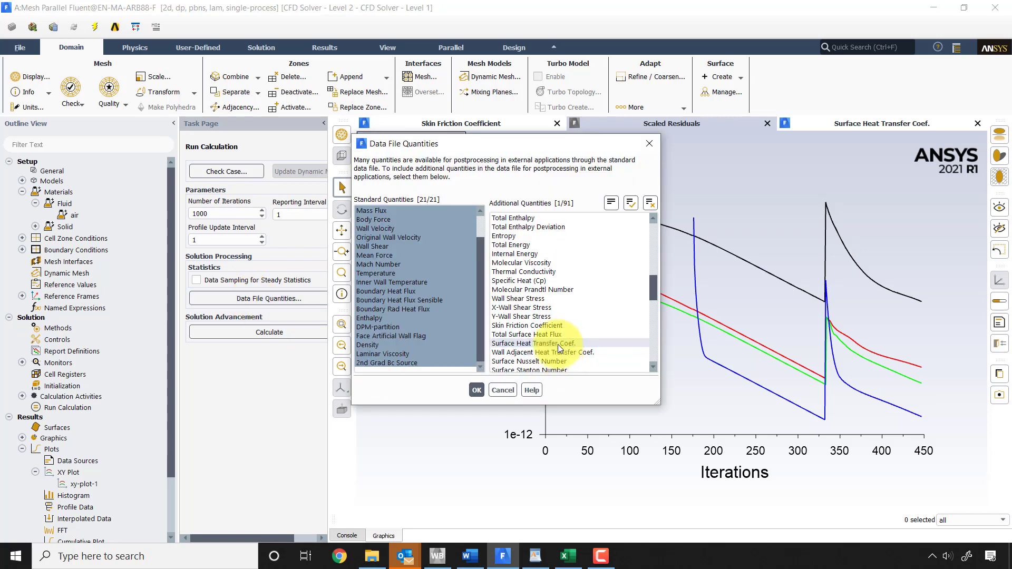
left_click(560, 344)
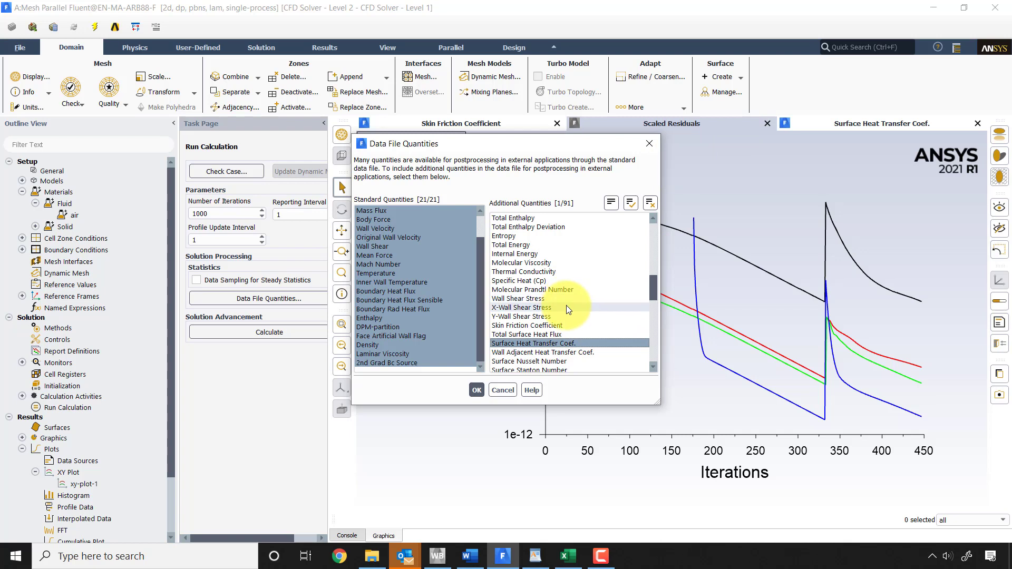
left_click(554, 326)
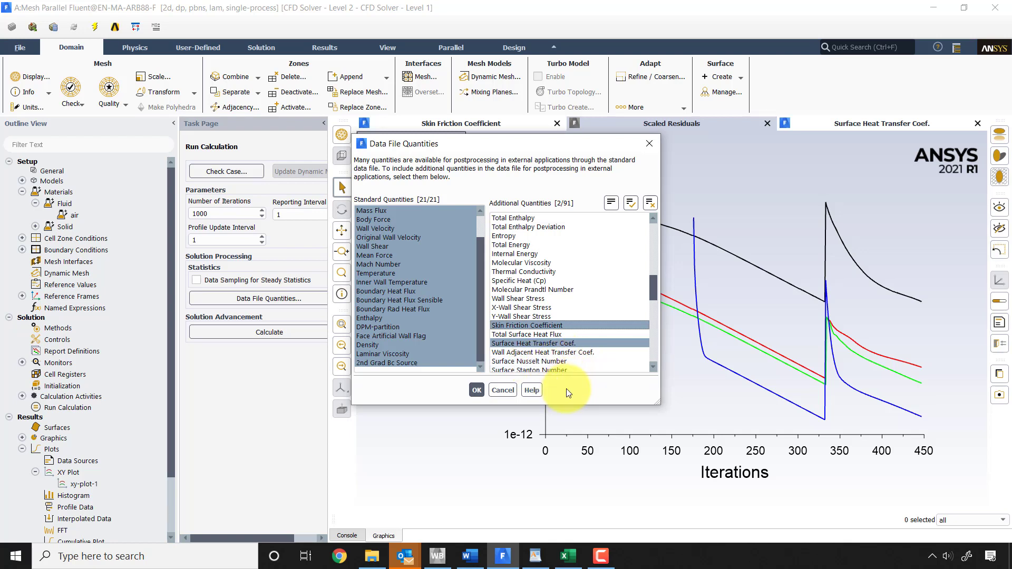
left_click(503, 391)
Check the homework assignment document and return to the Fluent session
key("alt+Tab")
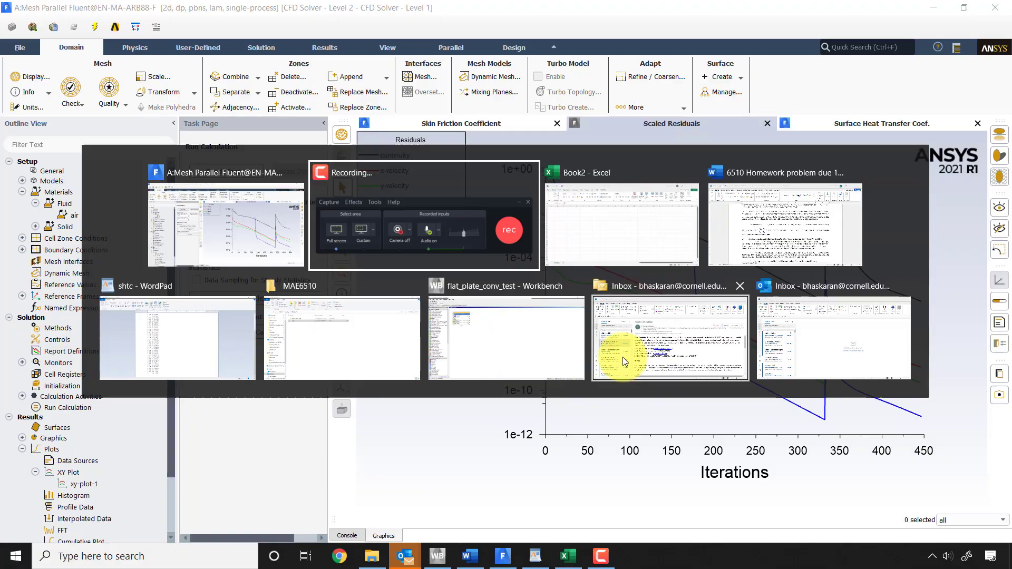
left_click(781, 241)
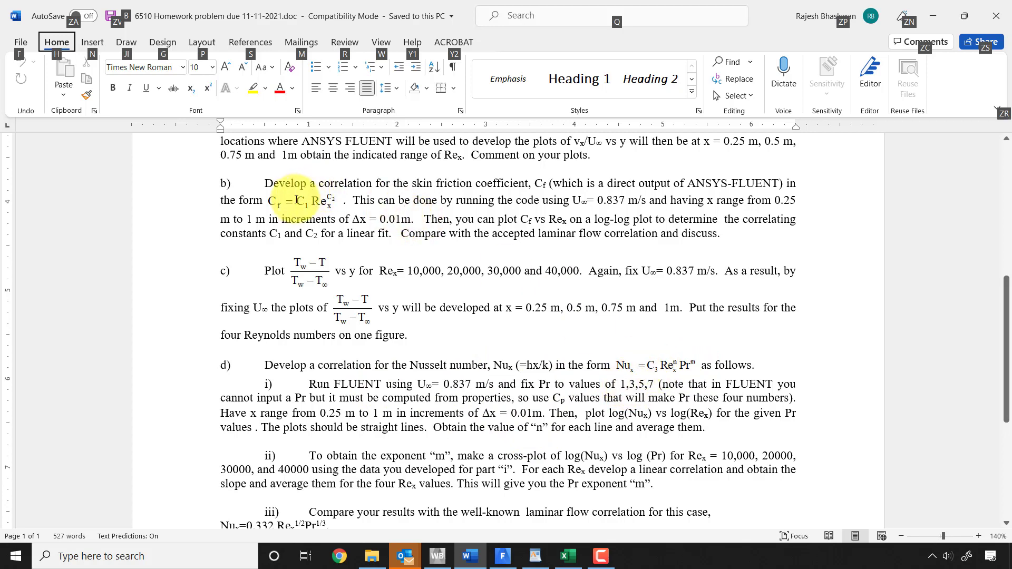
key("alt+Tab")
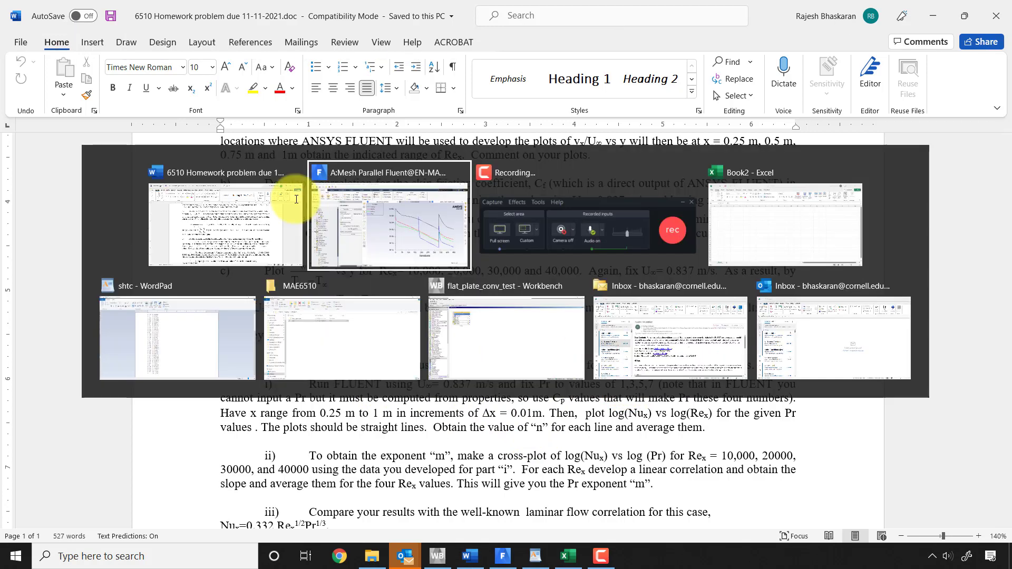
Create xy-plot-2 with Wall Fluxes > Surface Heat Transfer Coef. as the y-axis function
left_click(81, 409)
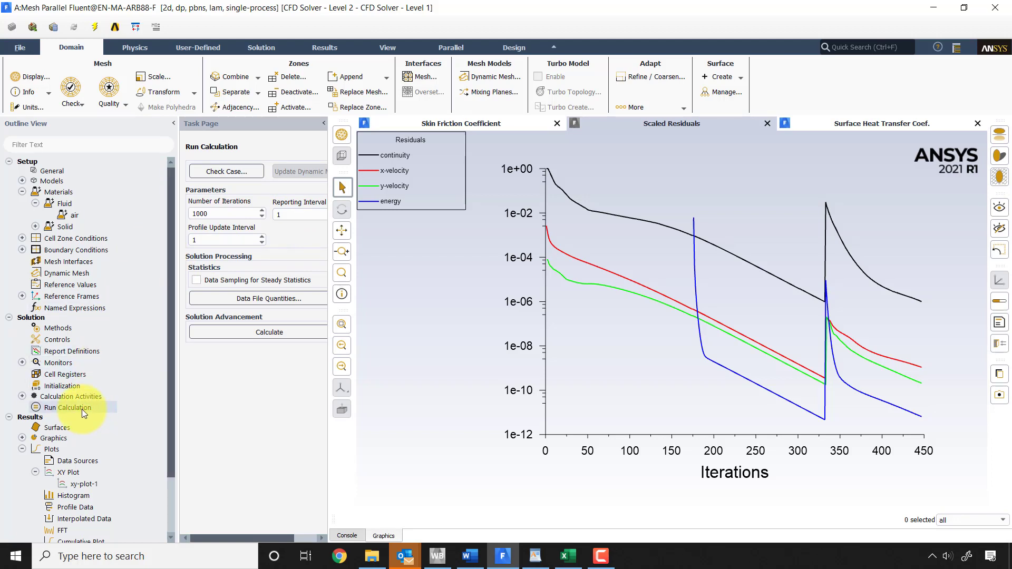
double_click(65, 473)
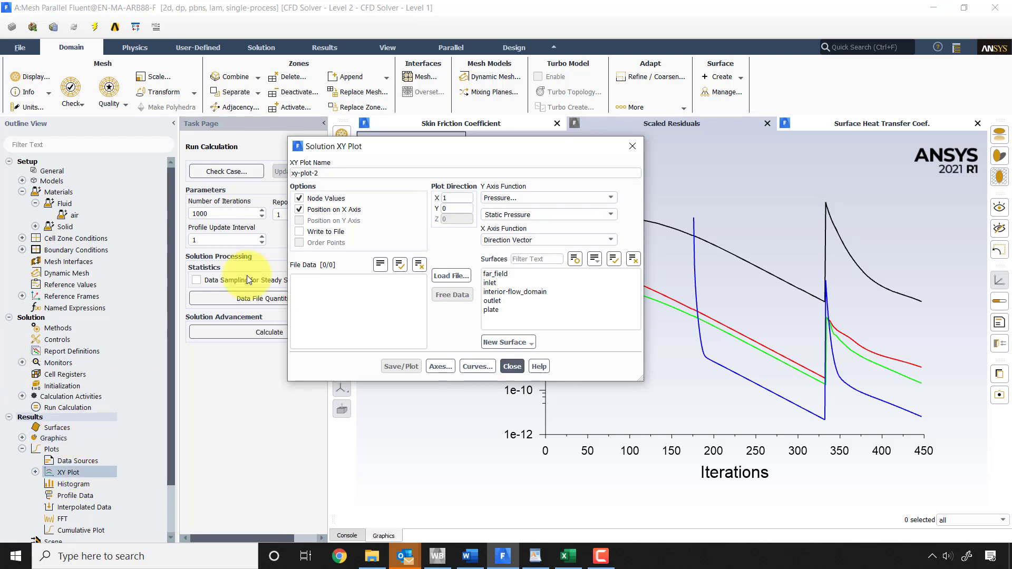
left_click(544, 199)
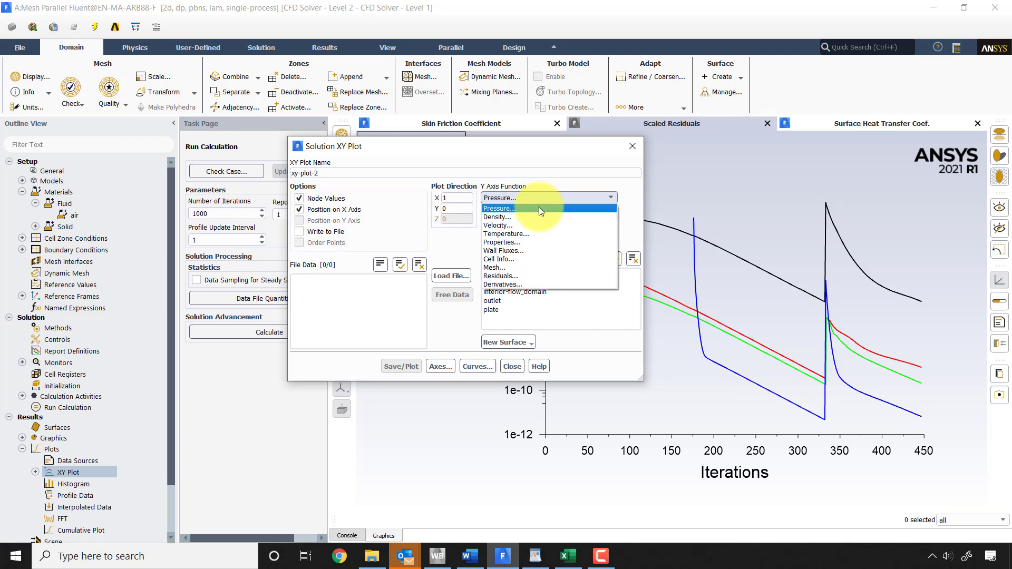
left_click(524, 251)
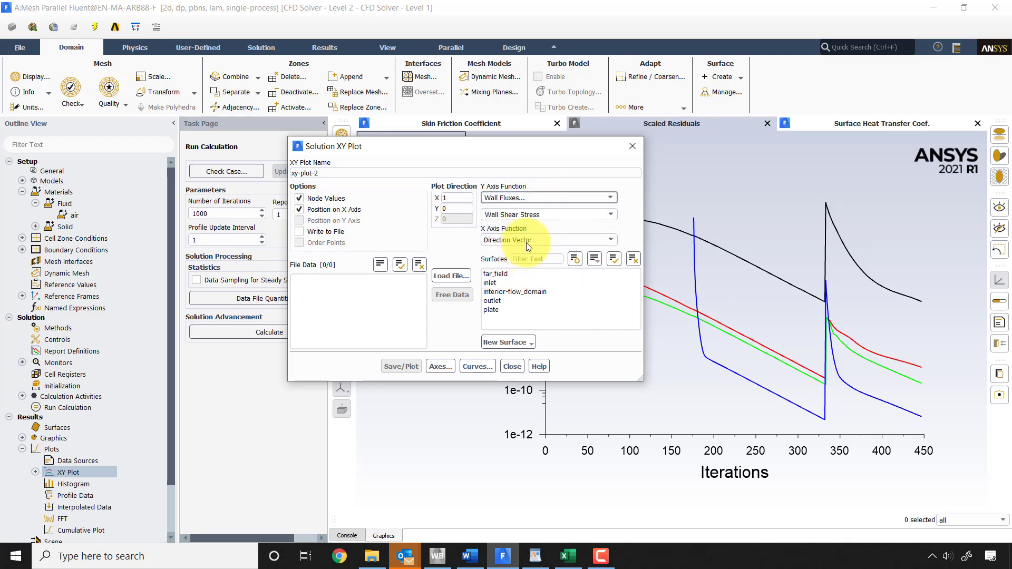
left_click(539, 218)
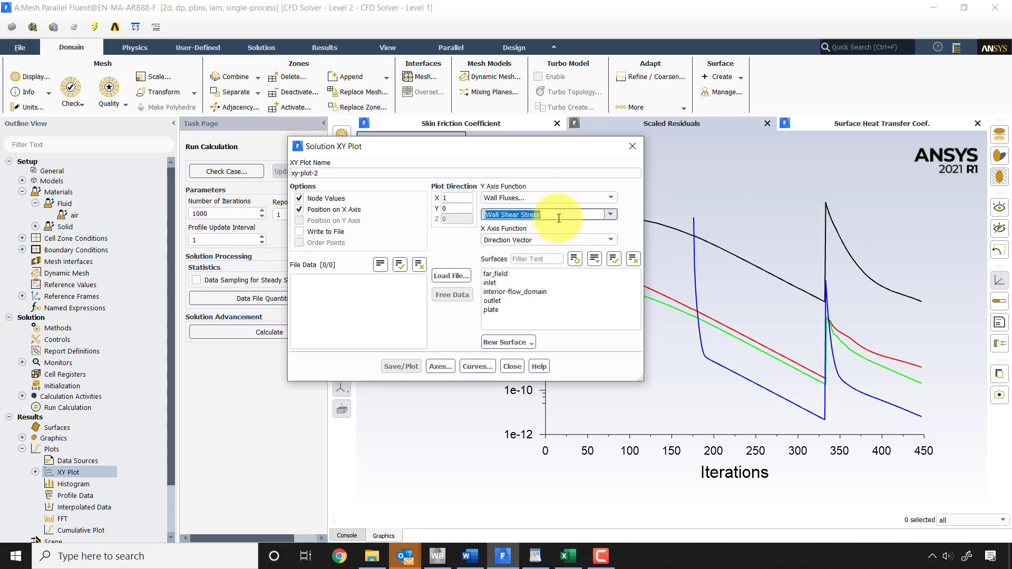
left_click(611, 216)
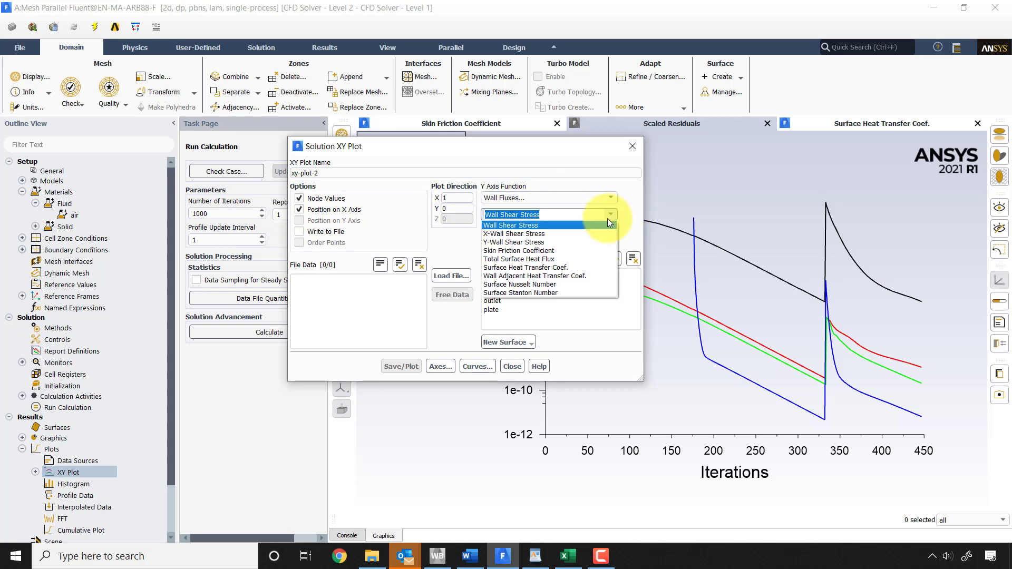
left_click(560, 269)
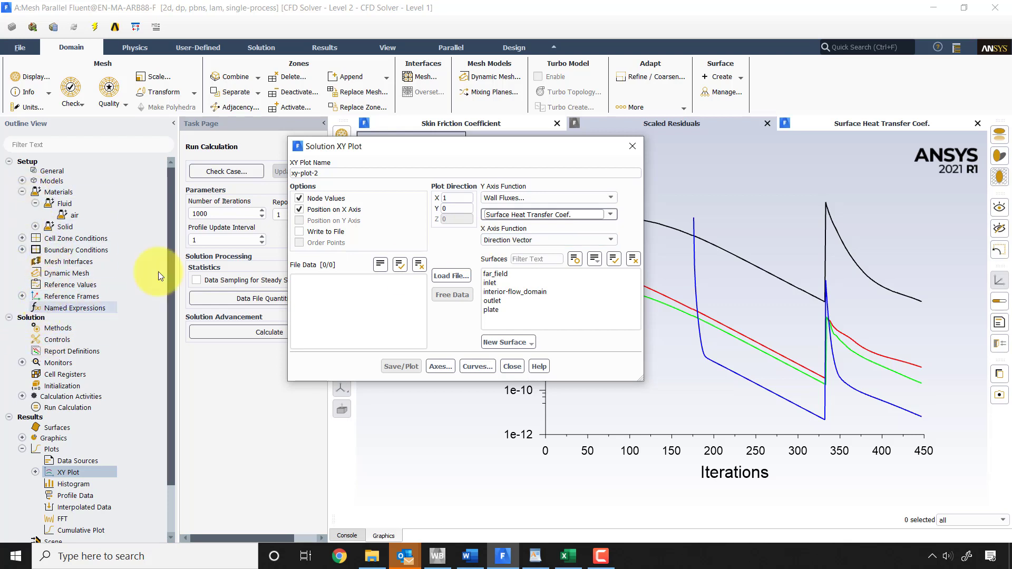
Confirm the 400 K reference temperature and plot Surface Heat Transfer Coef. along the plate surface
left_click(62, 288)
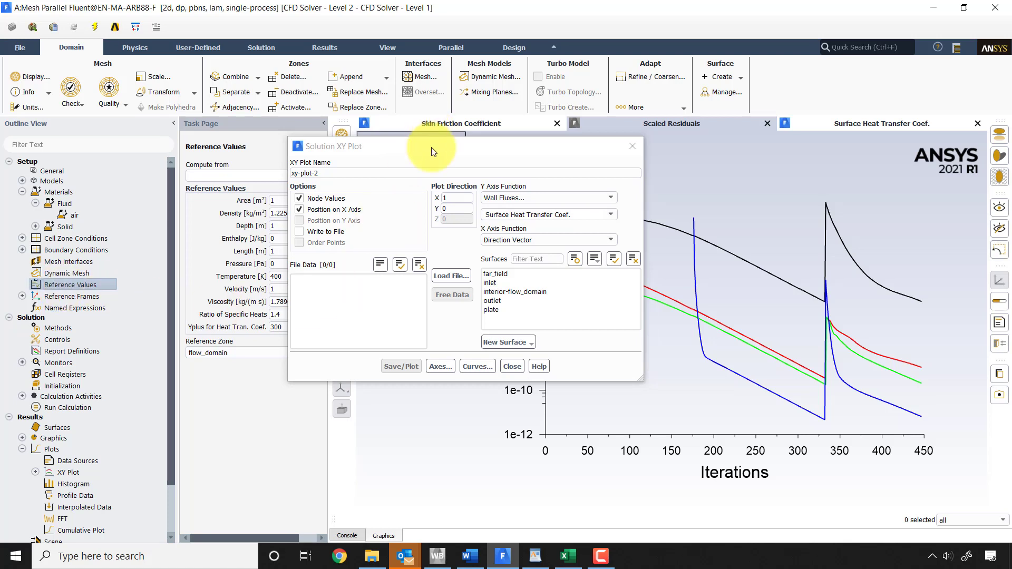
left_click_drag(430, 147, 472, 137)
left_click(278, 275)
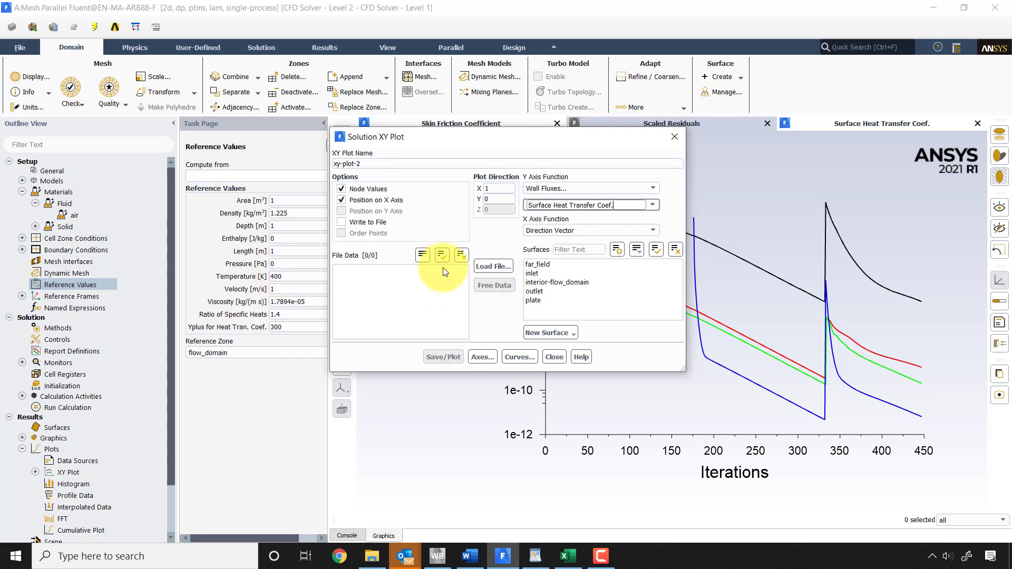
left_click(538, 301)
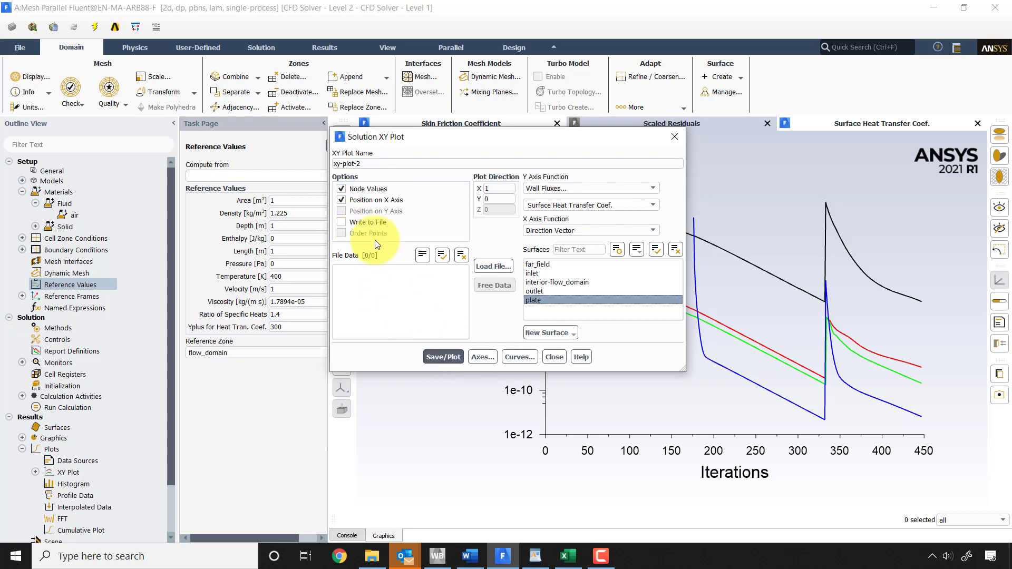
left_click(436, 359)
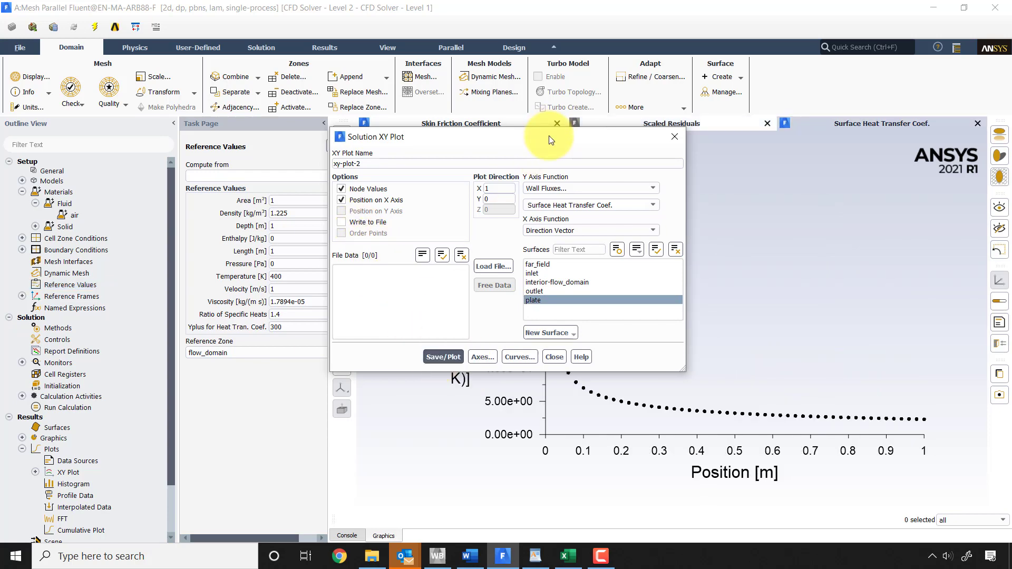
mouse_move(532, 132)
left_mouse_down()
mouse_move(406, 107)
mouse_move(338, 152)
mouse_move(346, 187)
left_mouse_up()
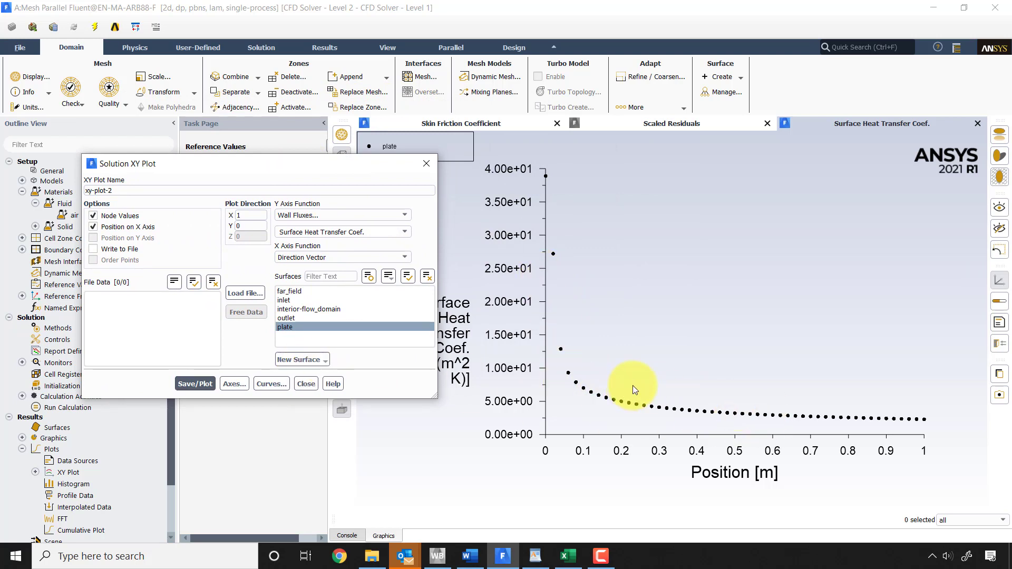
Write the plate's heat transfer coefficient plot data to Desktop\MAE6510 as shtc_demo
left_click(93, 249)
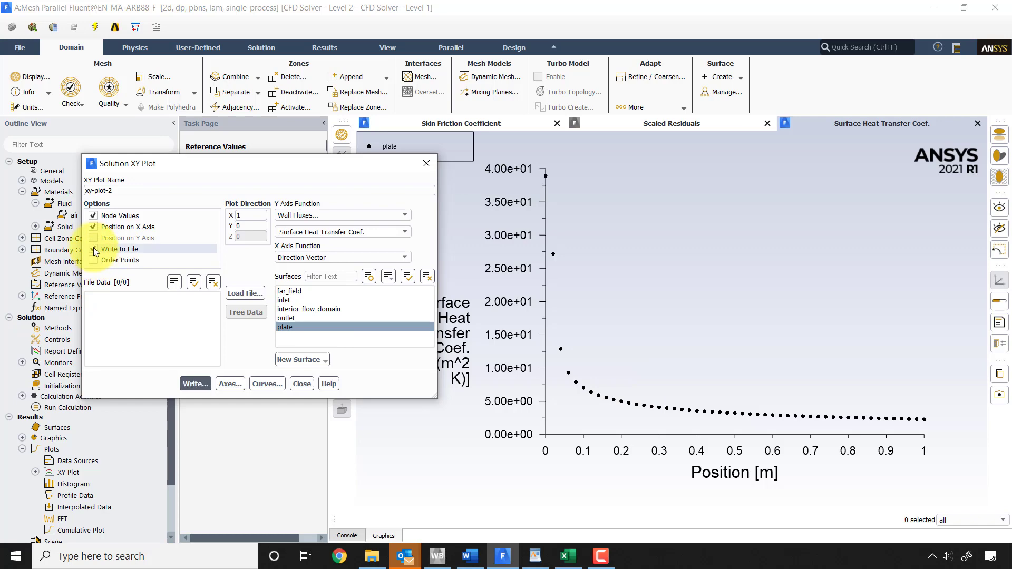
left_click(196, 384)
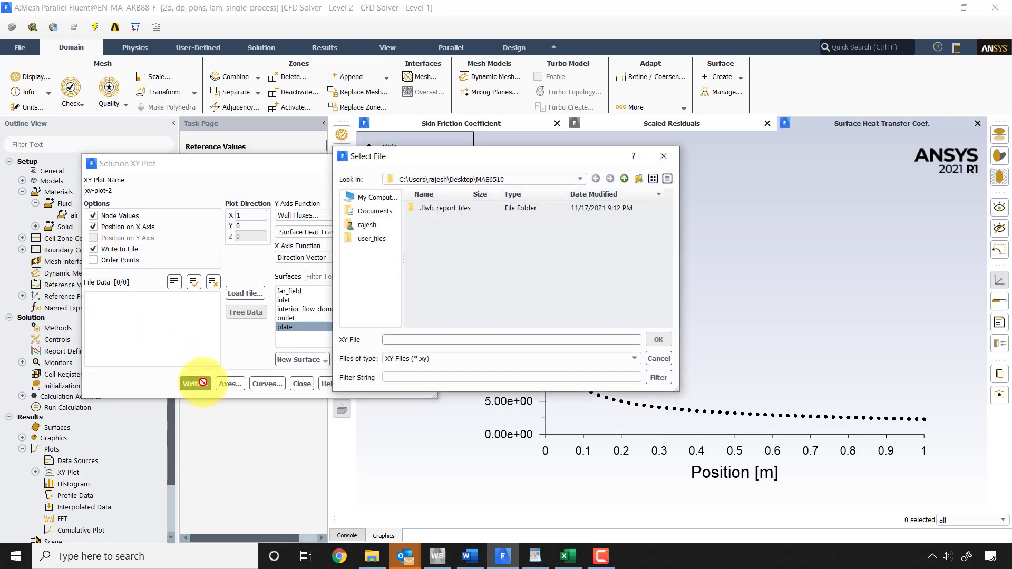
left_click(364, 224)
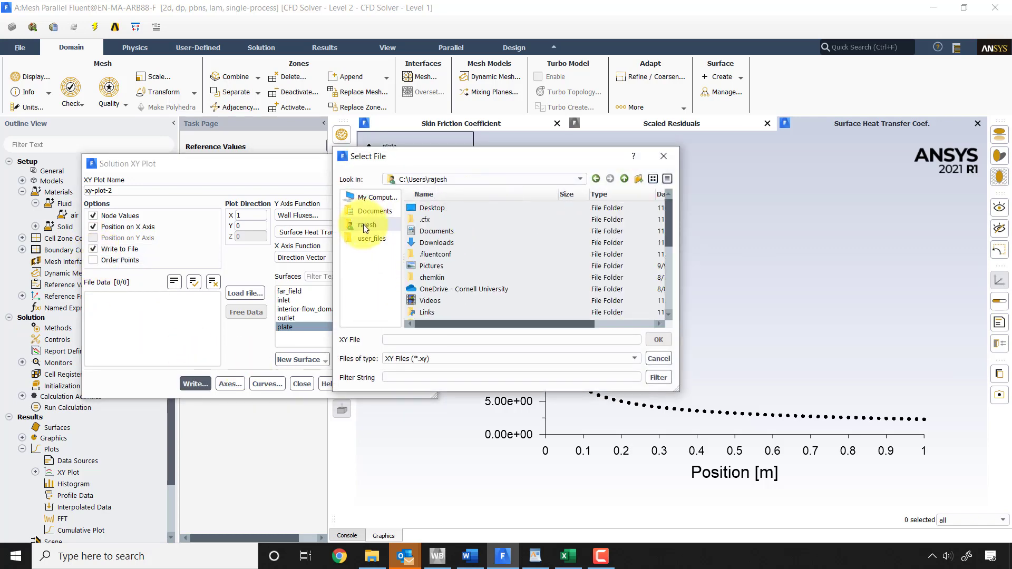
double_click(453, 210)
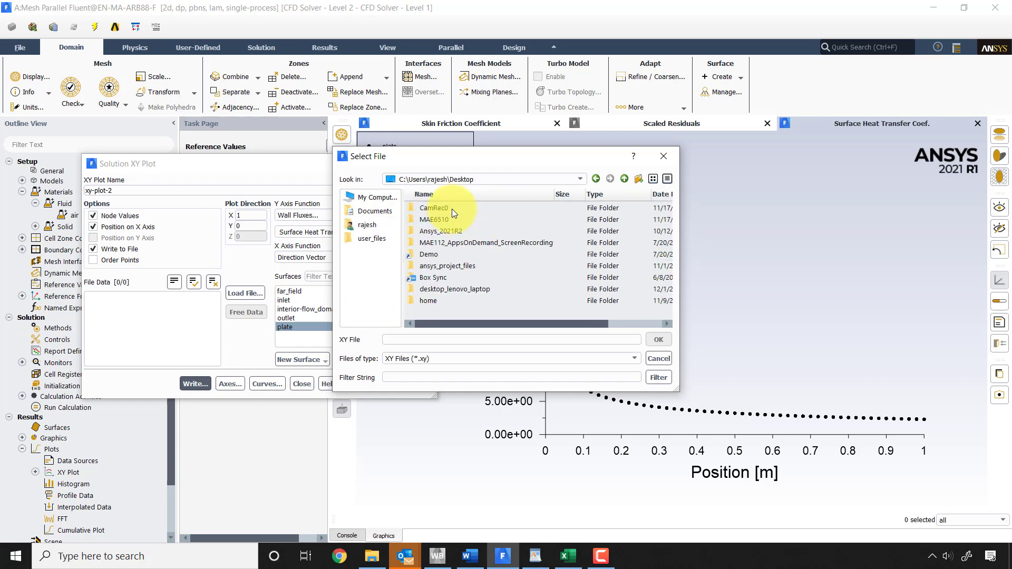
left_click(450, 221)
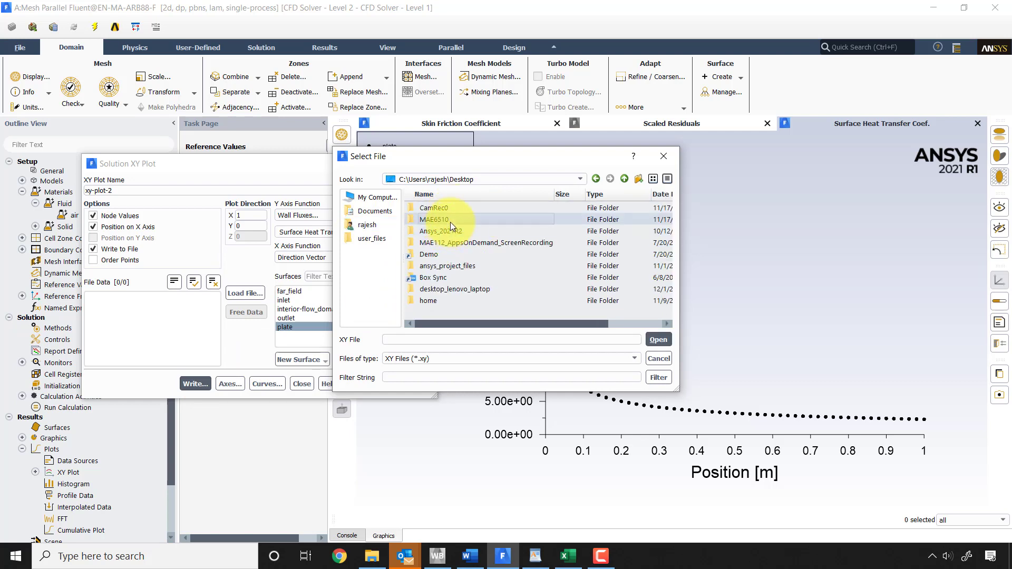
double_click(451, 221)
left_click(447, 338)
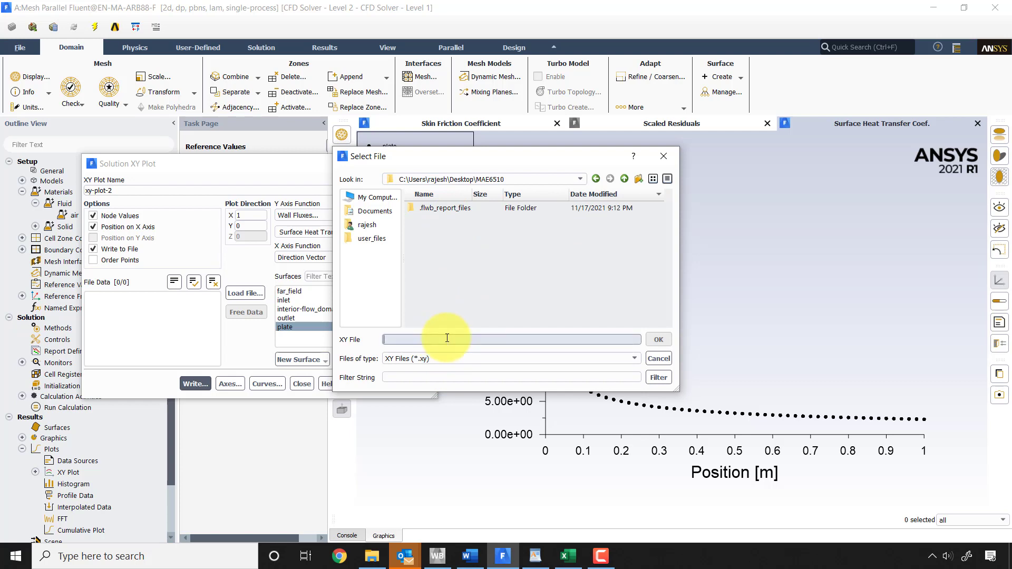
type("shtc_demo")
left_click(660, 340)
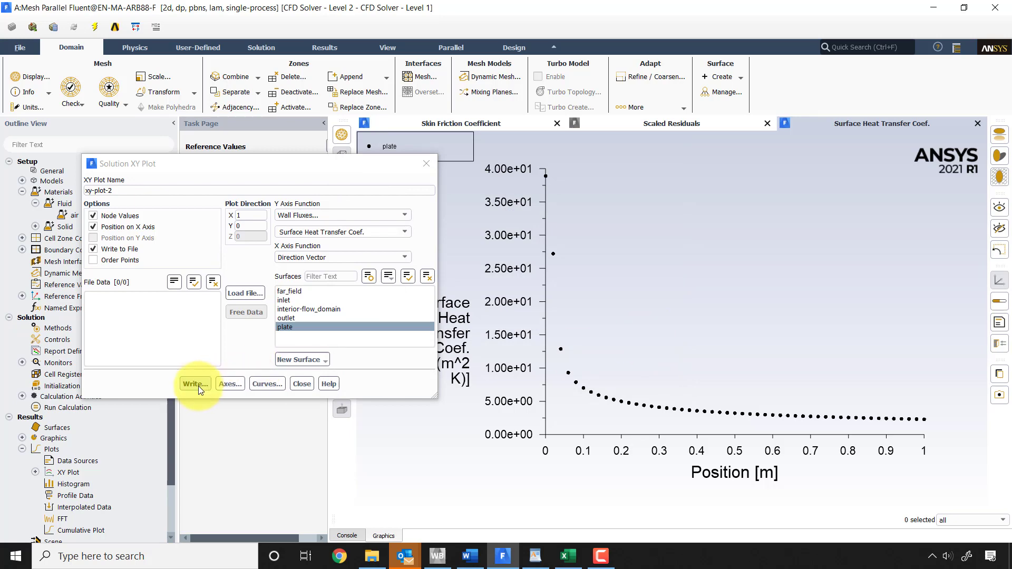
Close the XY plot settings and select shtc_demo in the MAE6510 folder
left_click(307, 385)
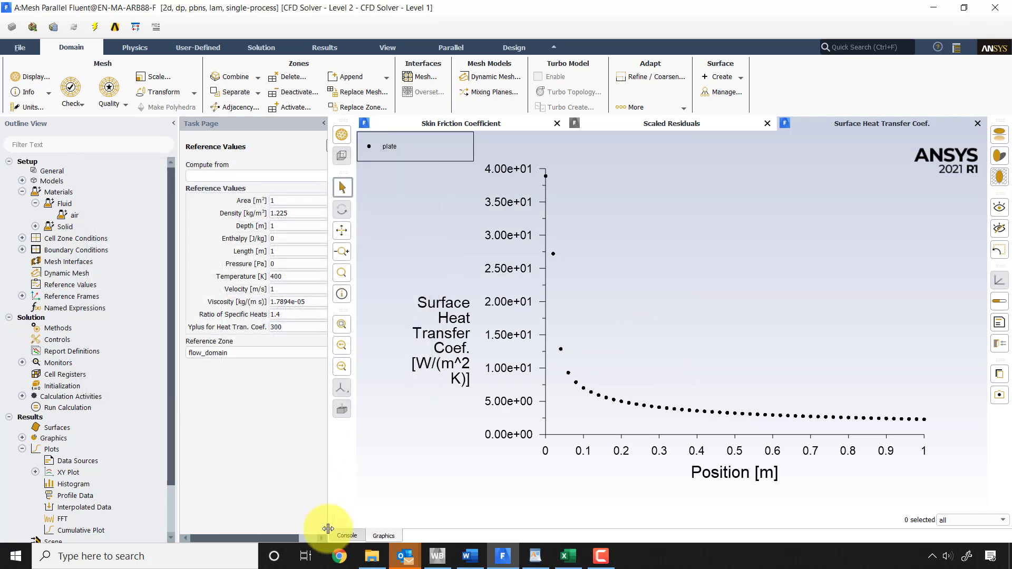
left_click(373, 555)
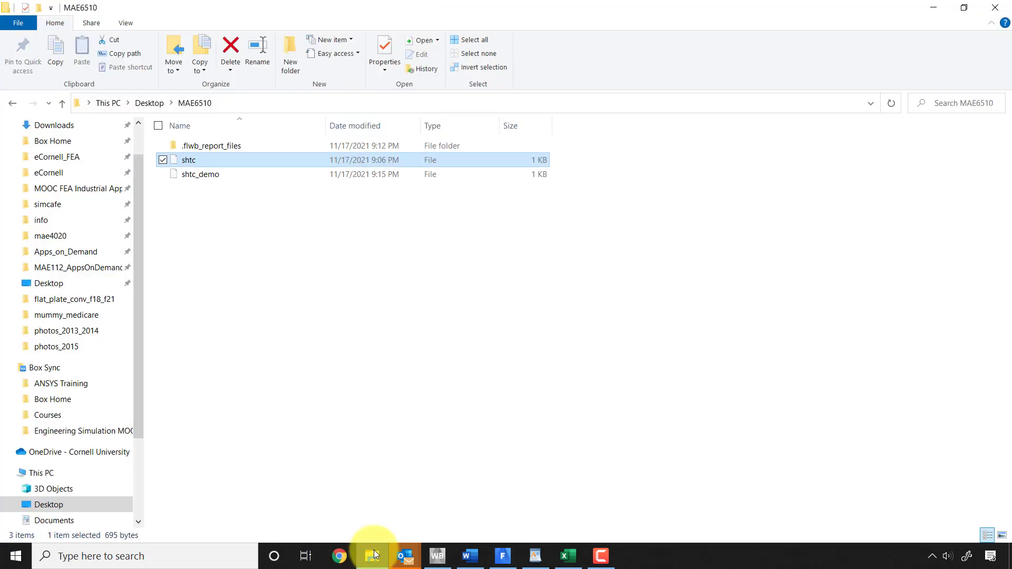
left_click(214, 175)
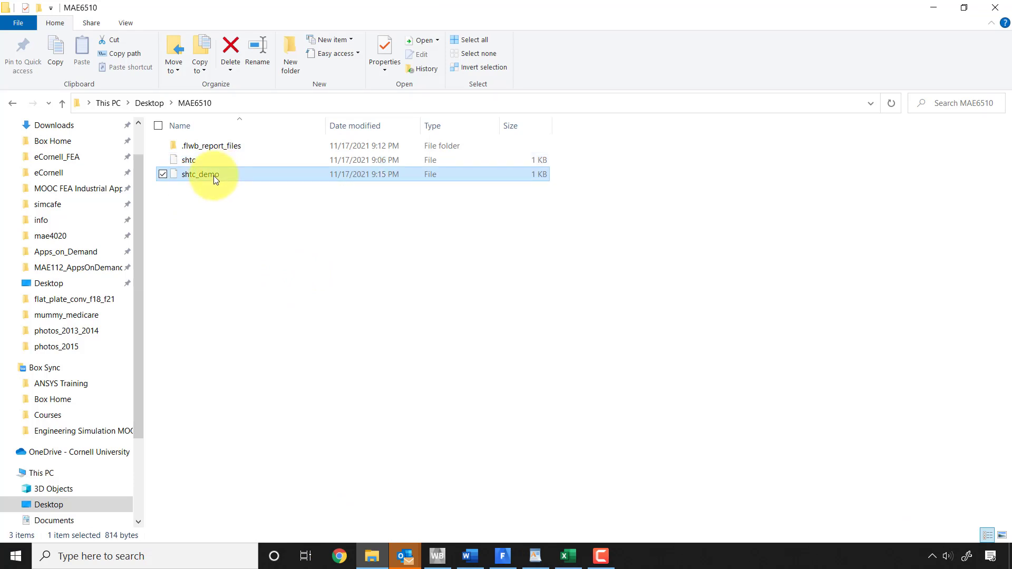
Select cell A1 in the empty Book2 workbook, then return to the MAE6510 folder
left_click(569, 557)
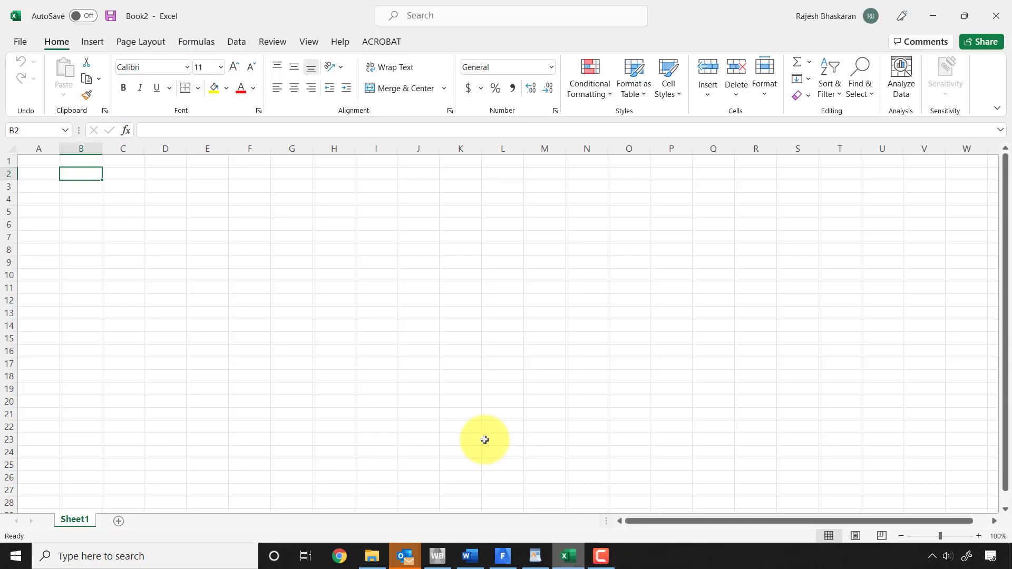
left_click(48, 164)
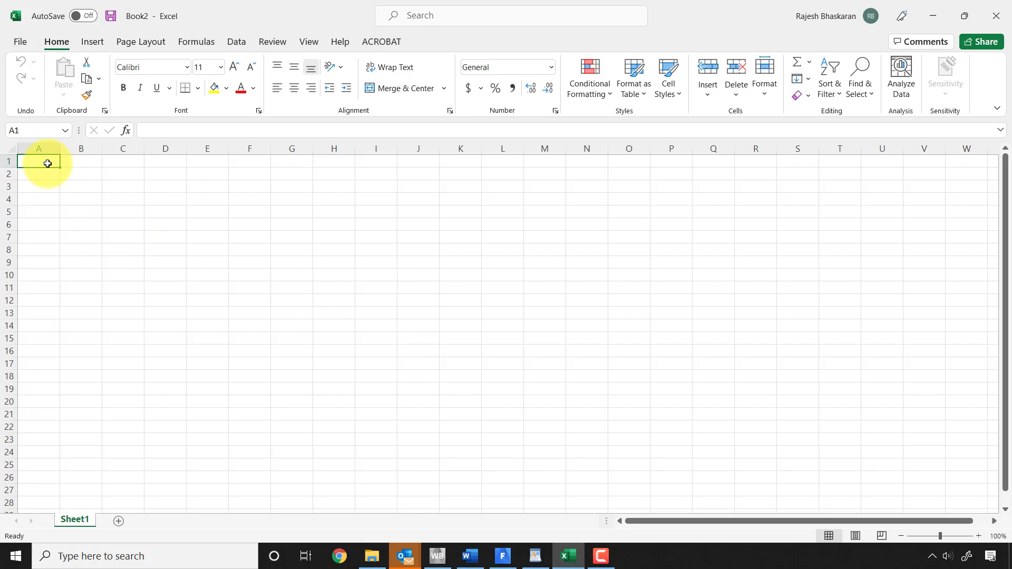
key("alt+Tab")
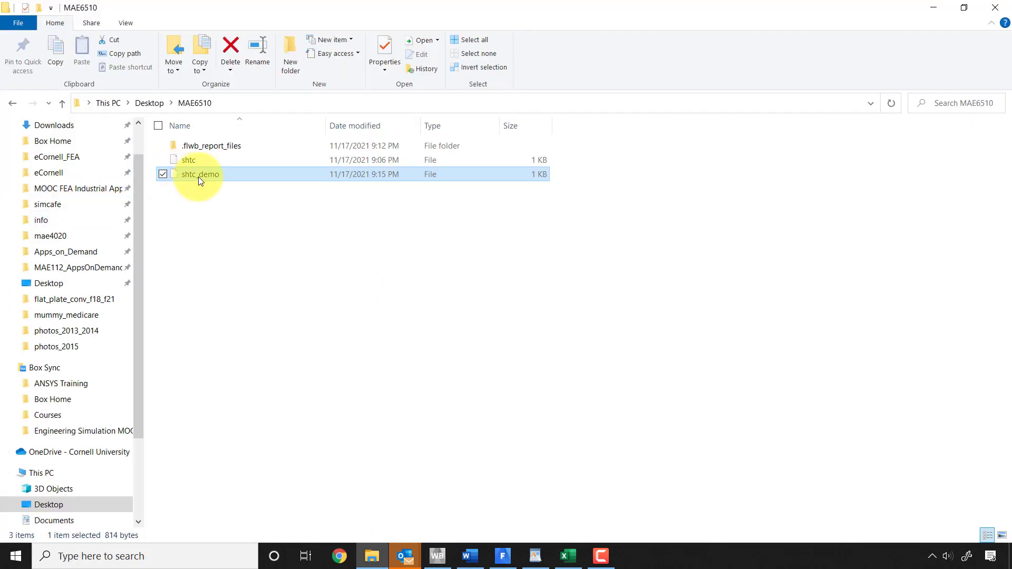
Open shtc_demo in WordPad using Open with
right_click(199, 176)
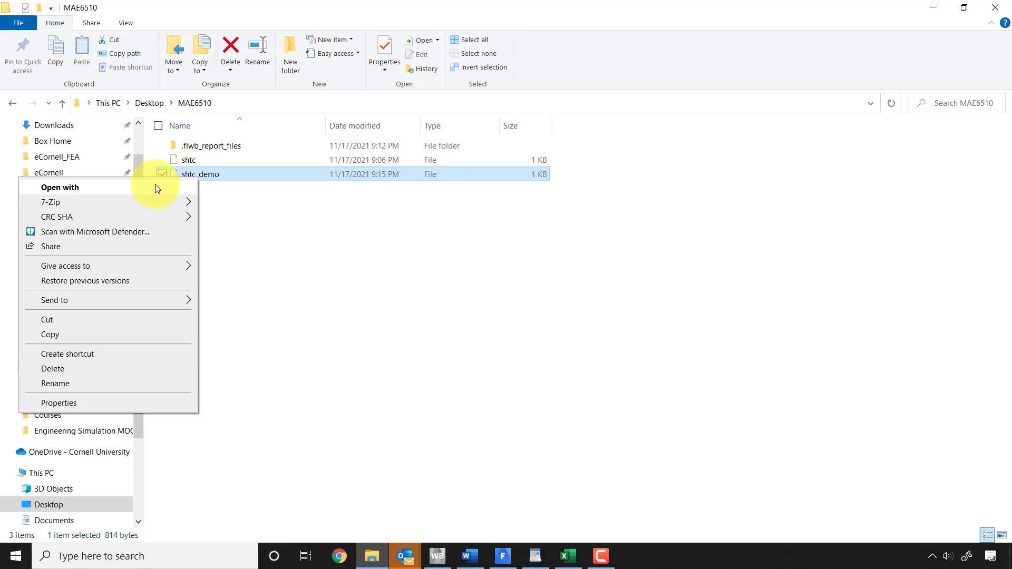
left_click(155, 186)
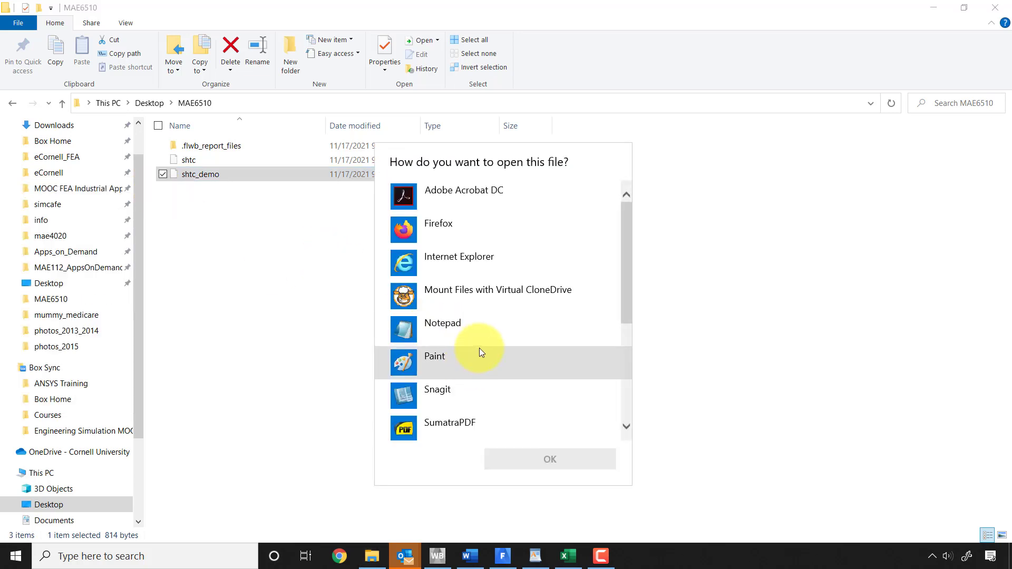
scroll(474, 359, "down", 3)
scroll(453, 406, "down", 2)
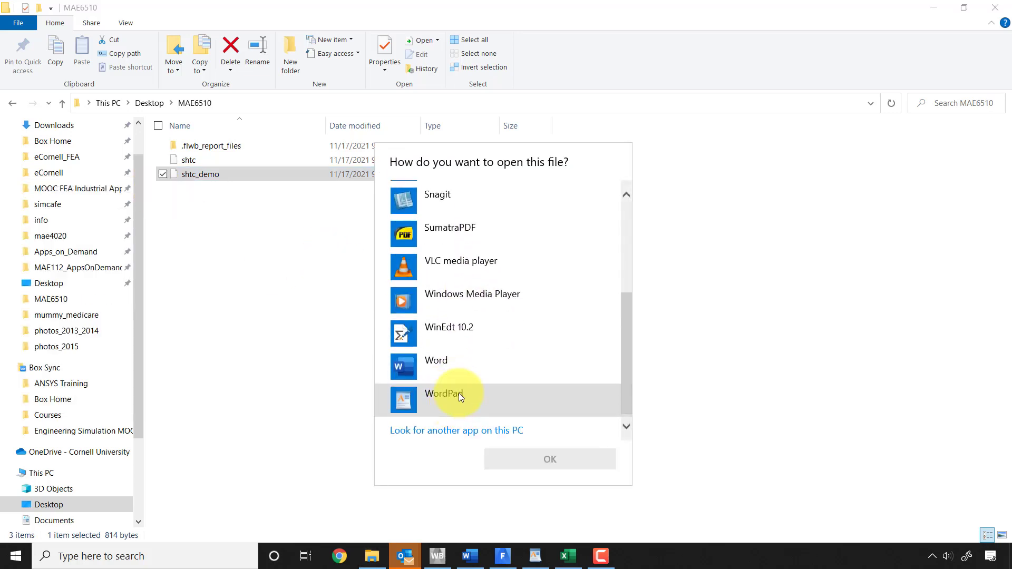
double_click(459, 393)
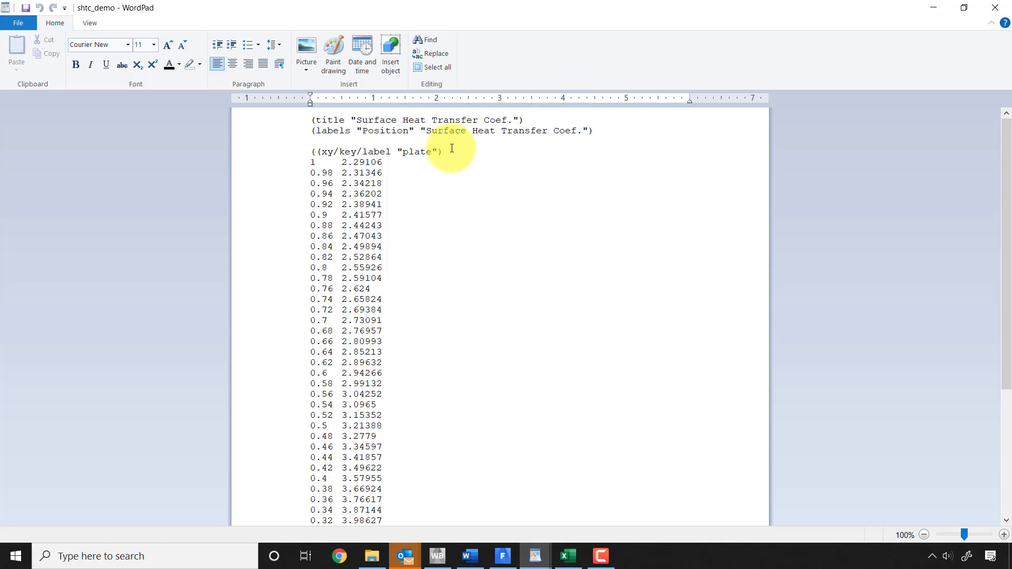
Delete the four header lines and the trailing closing parenthesis from shtc_demo
left_click_drag(449, 152, 279, 121)
key("Delete")
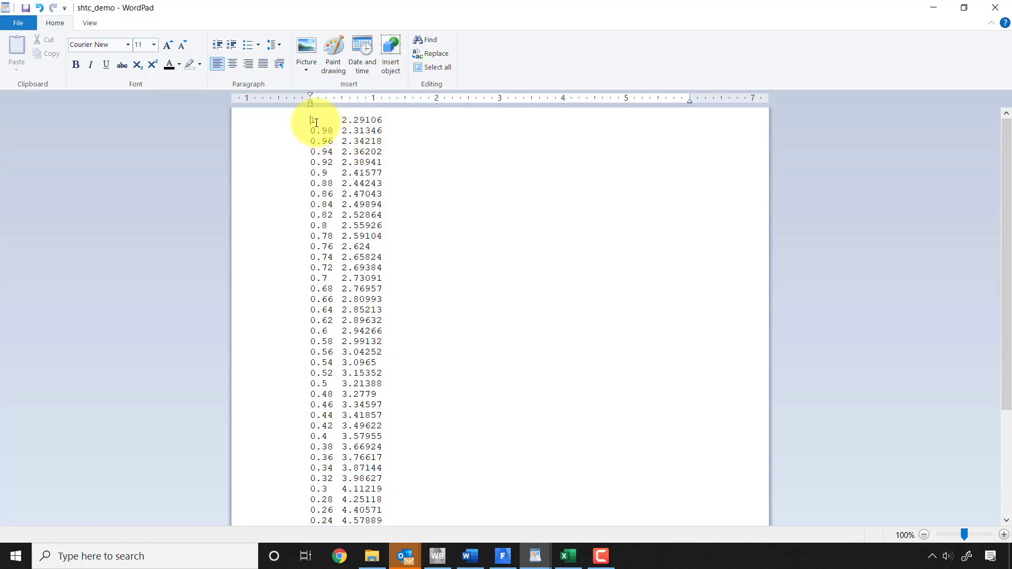
scroll(323, 321, "down", 5)
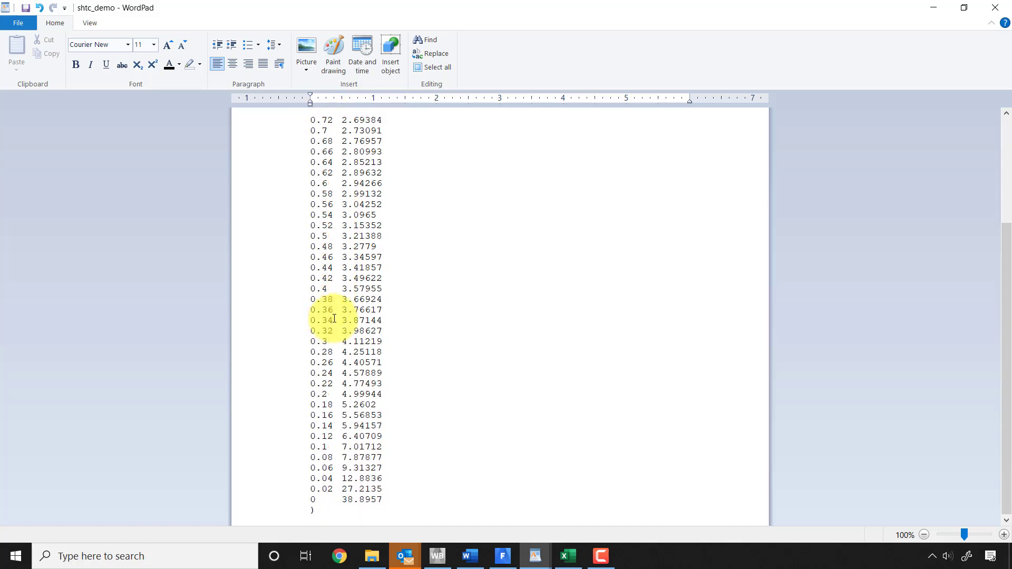
left_click_drag(319, 513, 305, 512)
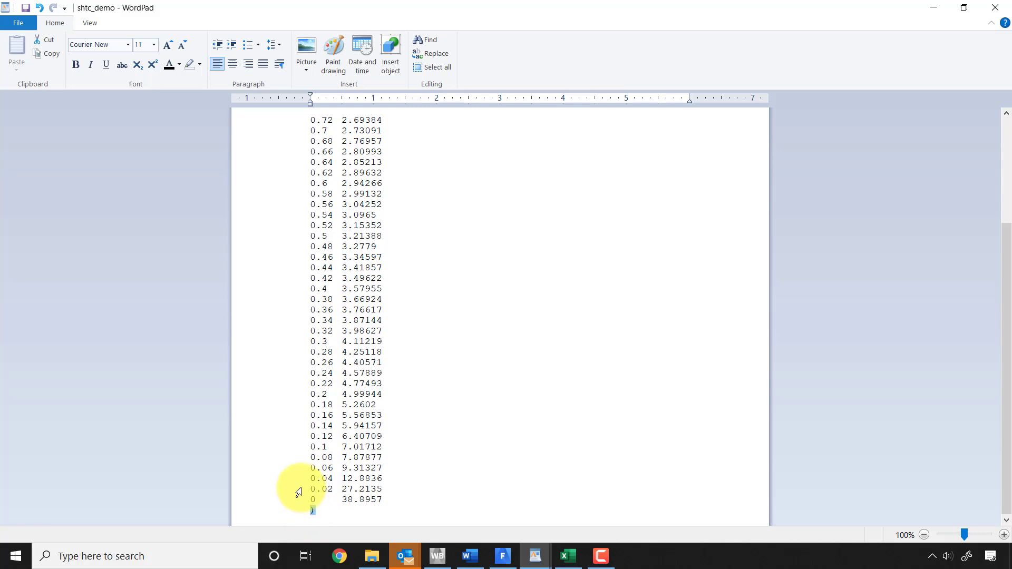
key("Delete")
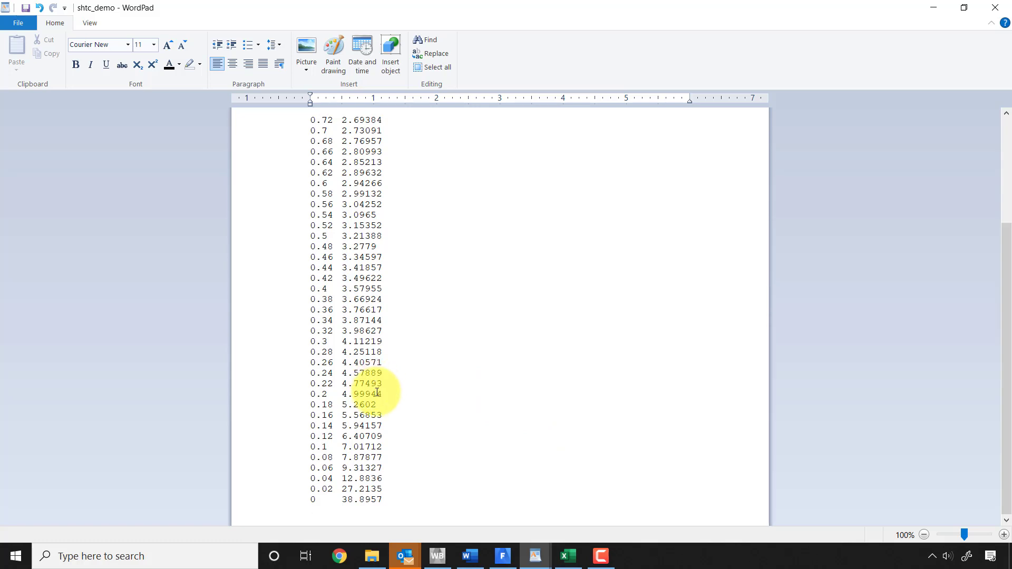
Bring the empty Book2 workbook in Excel to the front
key("alt+Tab")
key("alt+Tab")
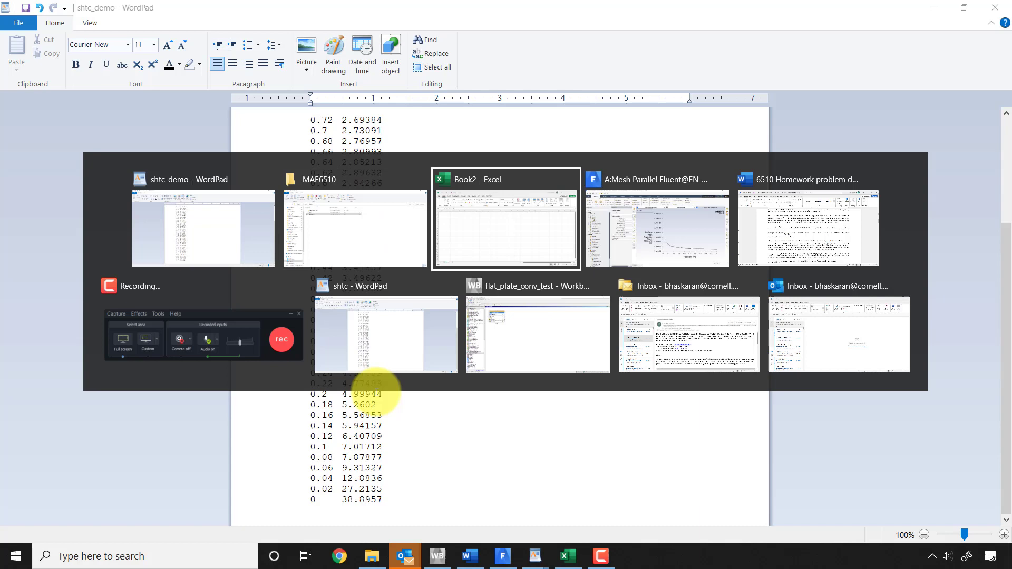
key("Escape")
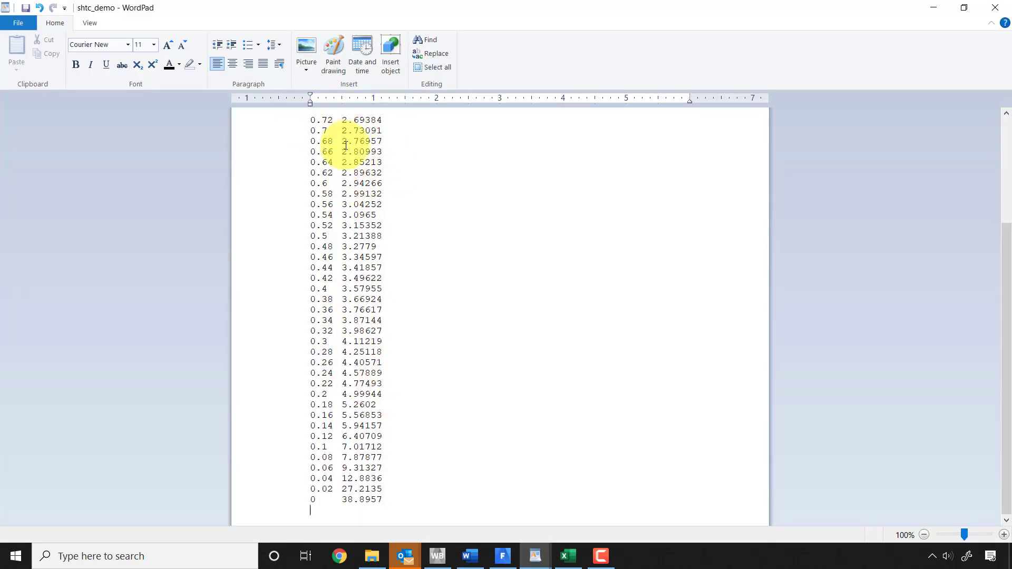
scroll(361, 168, "up", 5)
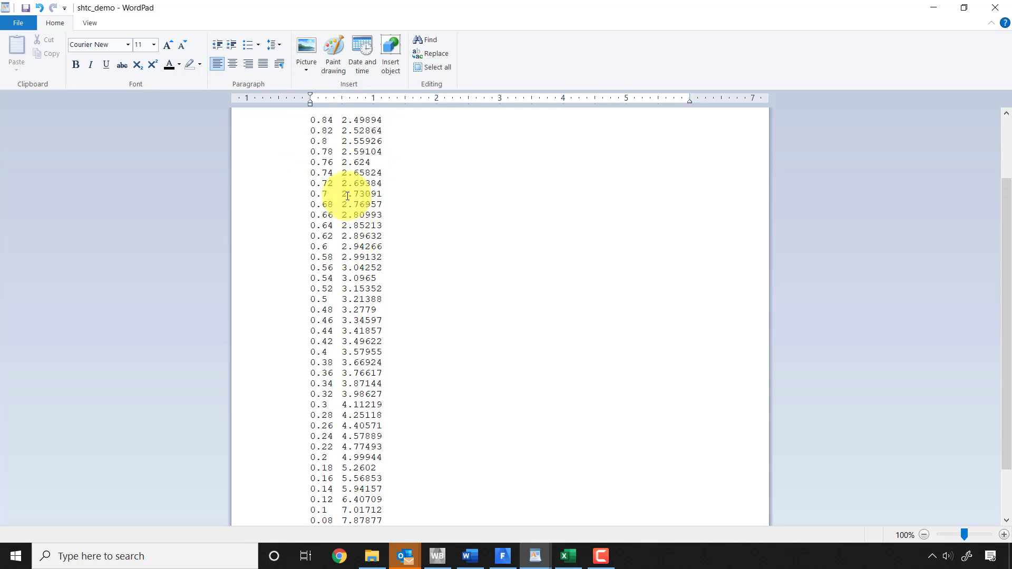
key("alt+Tab")
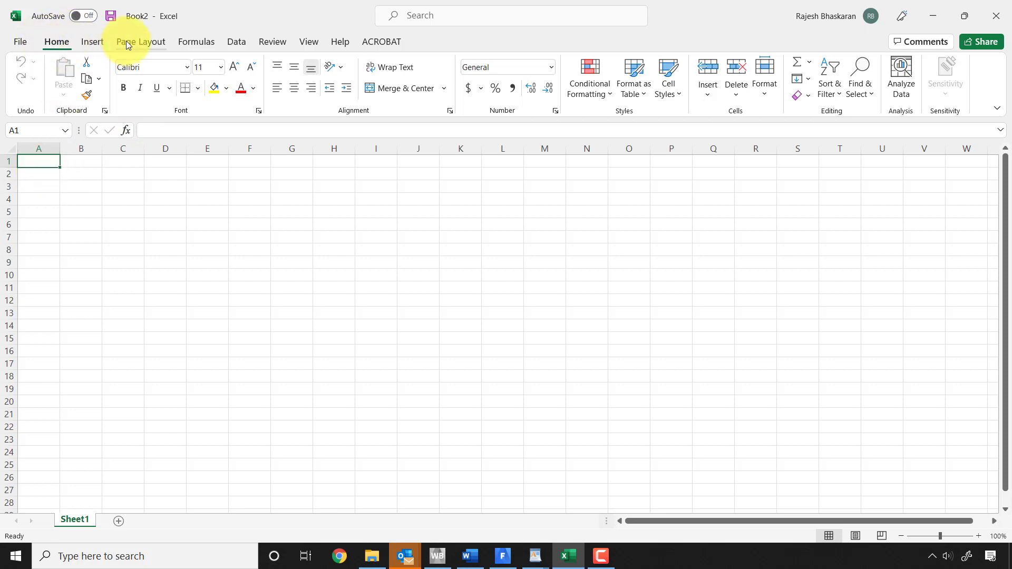
Import shtc_demo via Data > From Text/CSV using the All Files filter
left_click(236, 41)
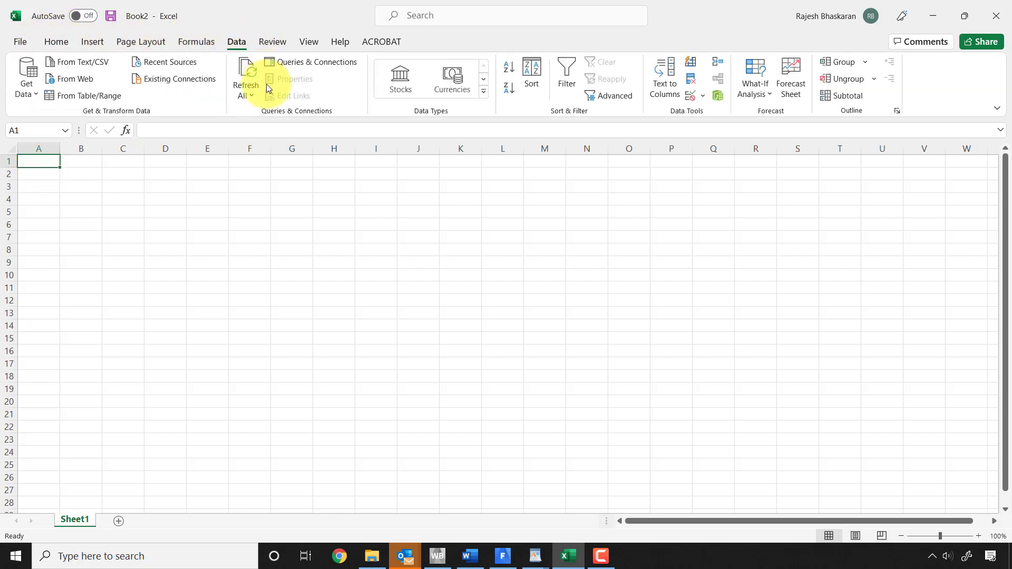
left_click(79, 62)
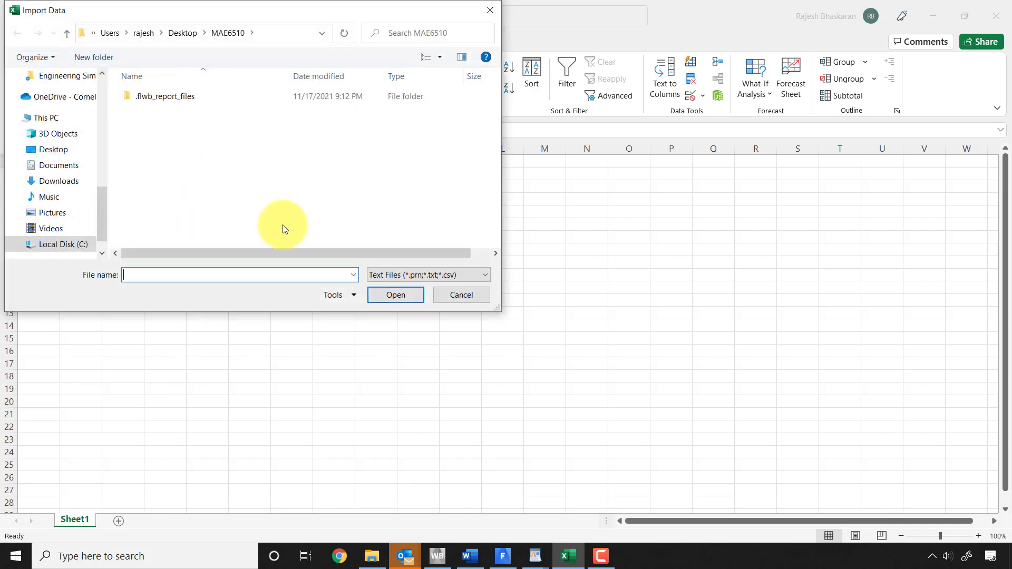
left_click(387, 276)
left_click(381, 300)
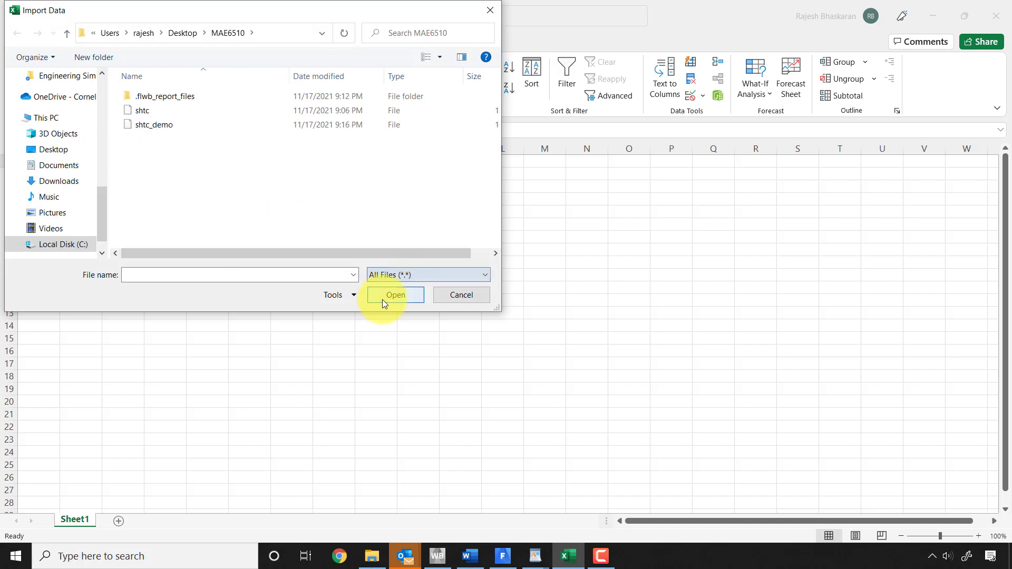
double_click(163, 126)
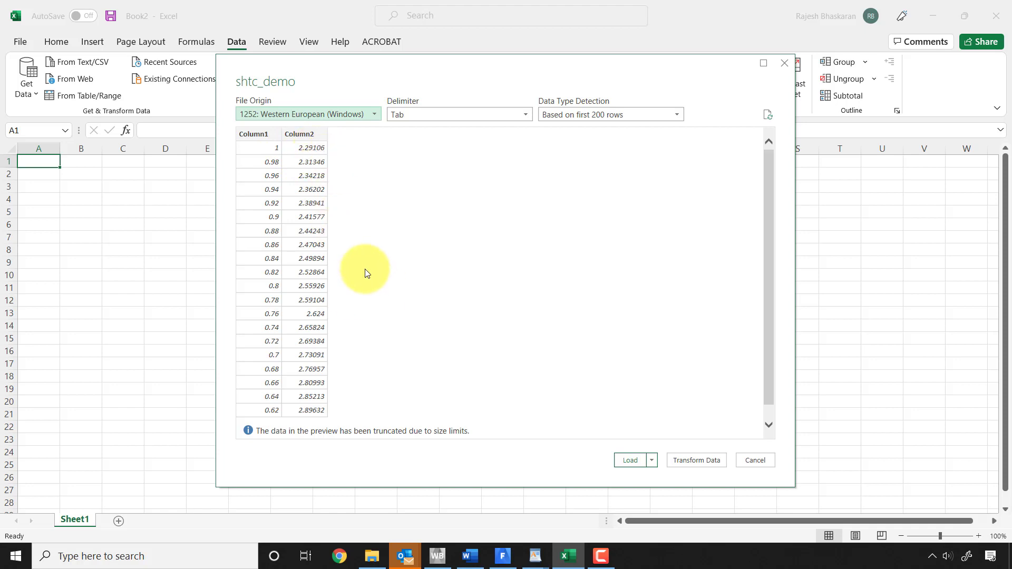
Load shtc_demo as a table, close the Queries pane, and rename Column1 to x
left_click(630, 462)
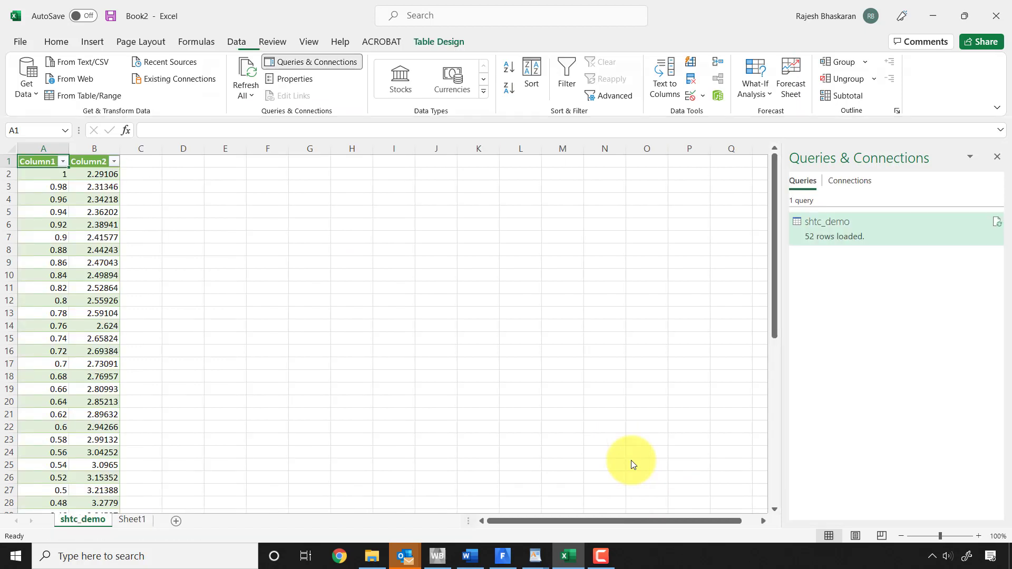
left_click(997, 157)
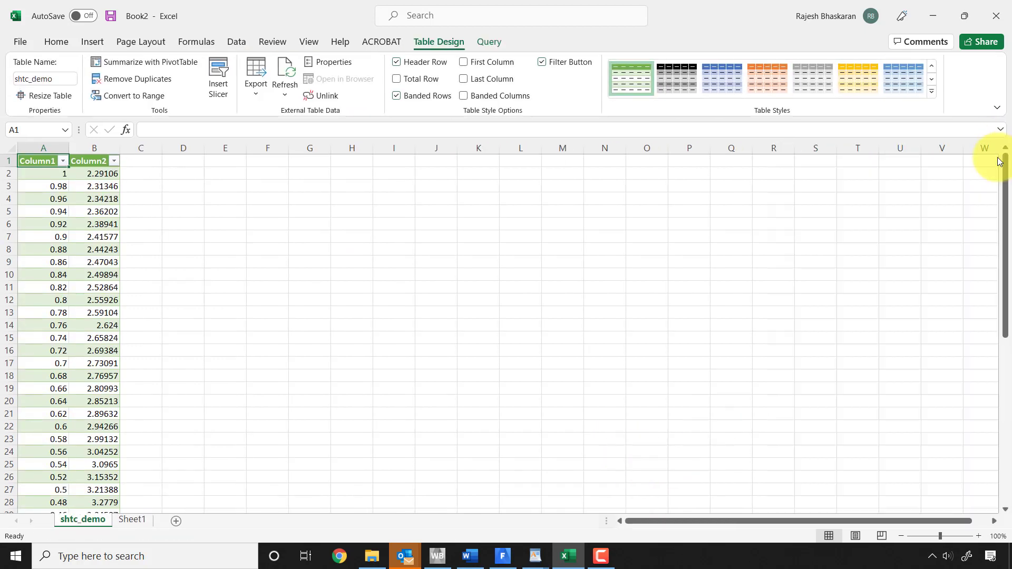
left_click(46, 159)
left_click_drag(192, 128, 105, 127)
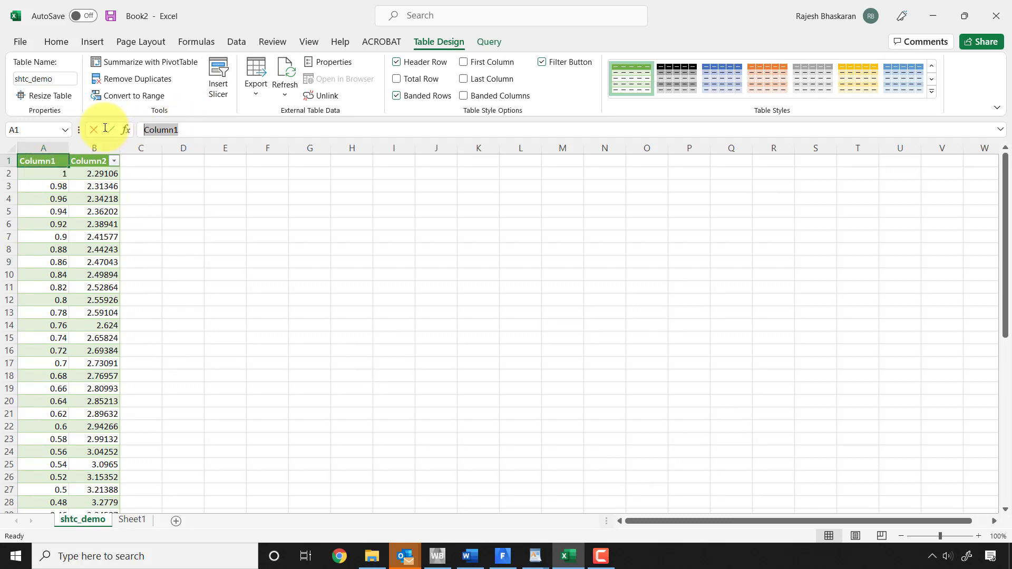
type("x")
left_click(95, 169)
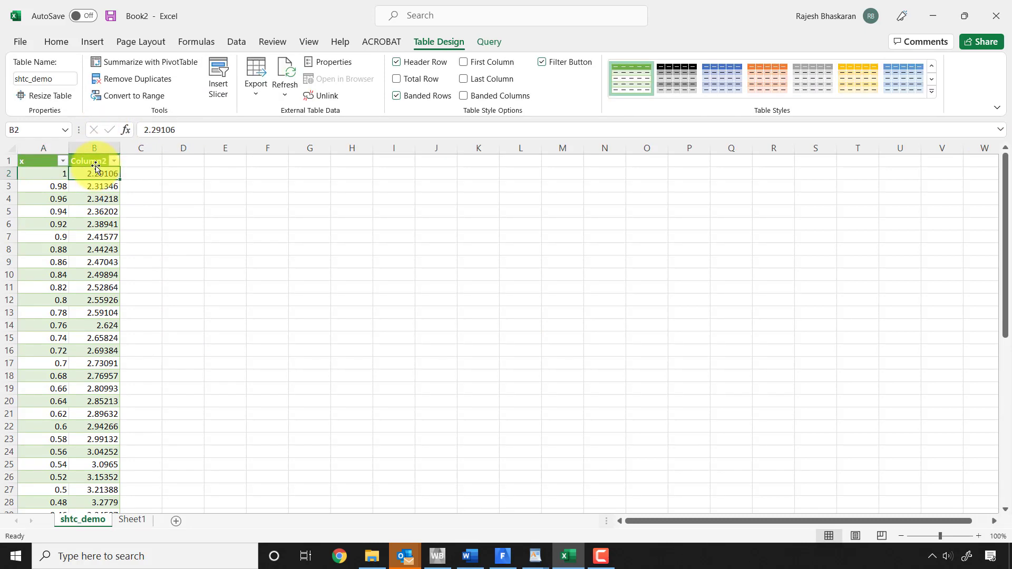
left_click(90, 159)
left_click_drag(201, 128, 81, 121)
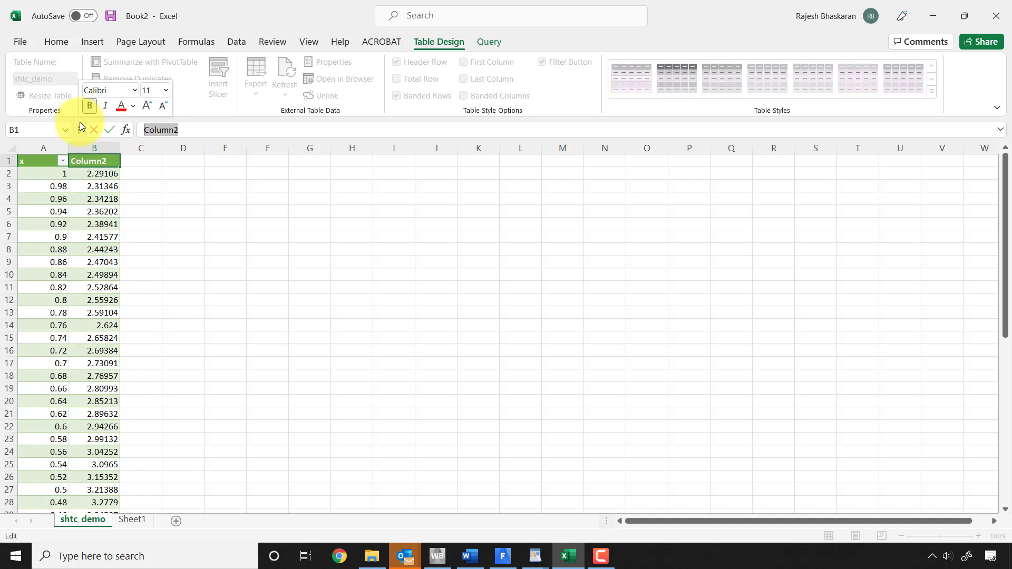
Rename Column2 to h and add headers Rex in D1 and Nux in E1
type("h")
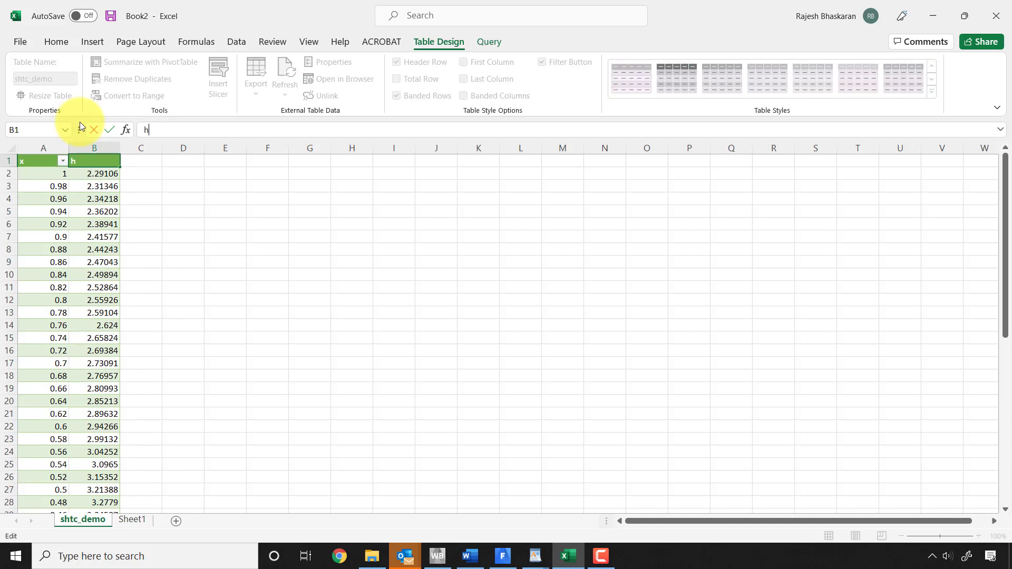
left_click(168, 185)
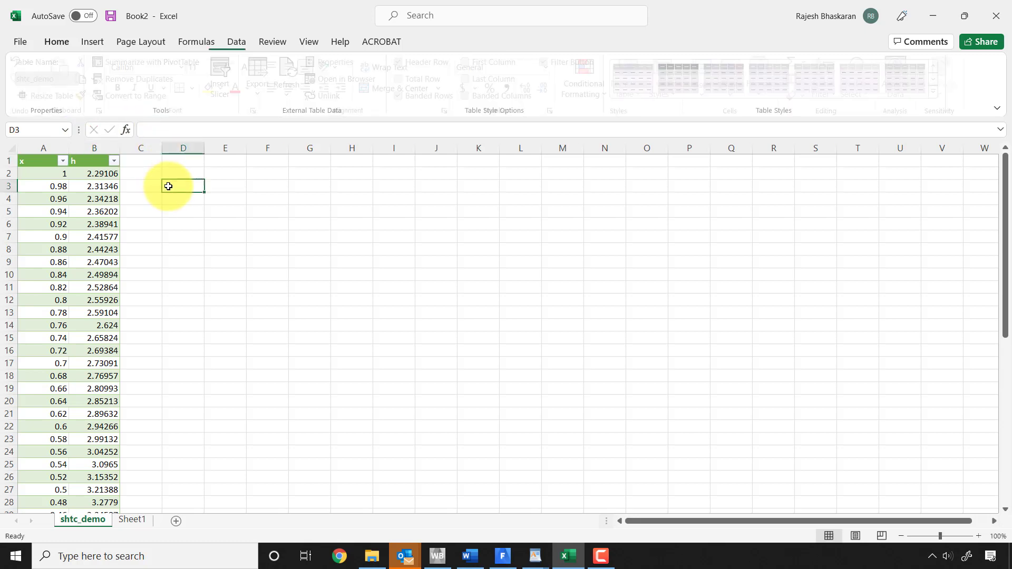
left_click(184, 163)
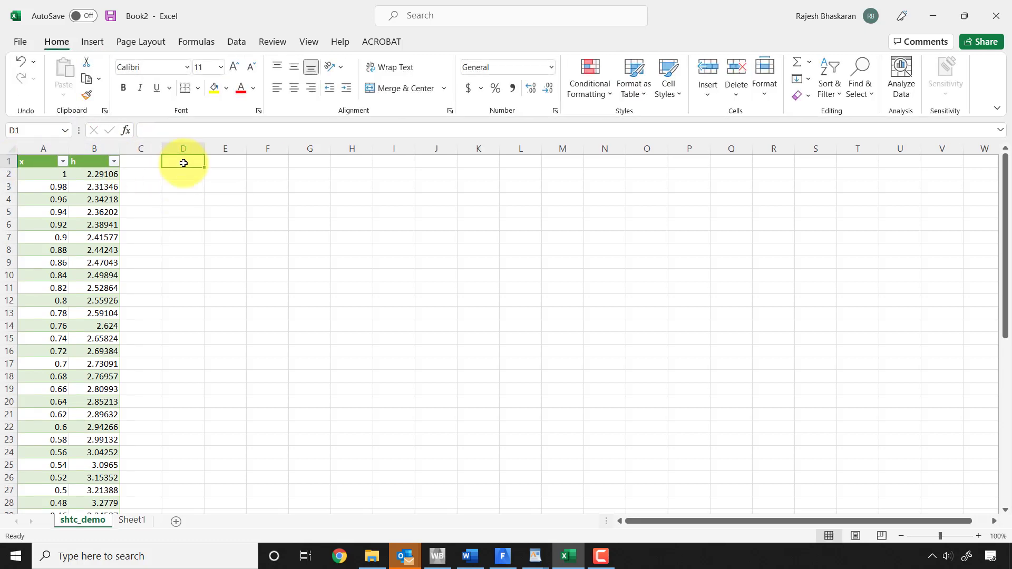
type("Rex")
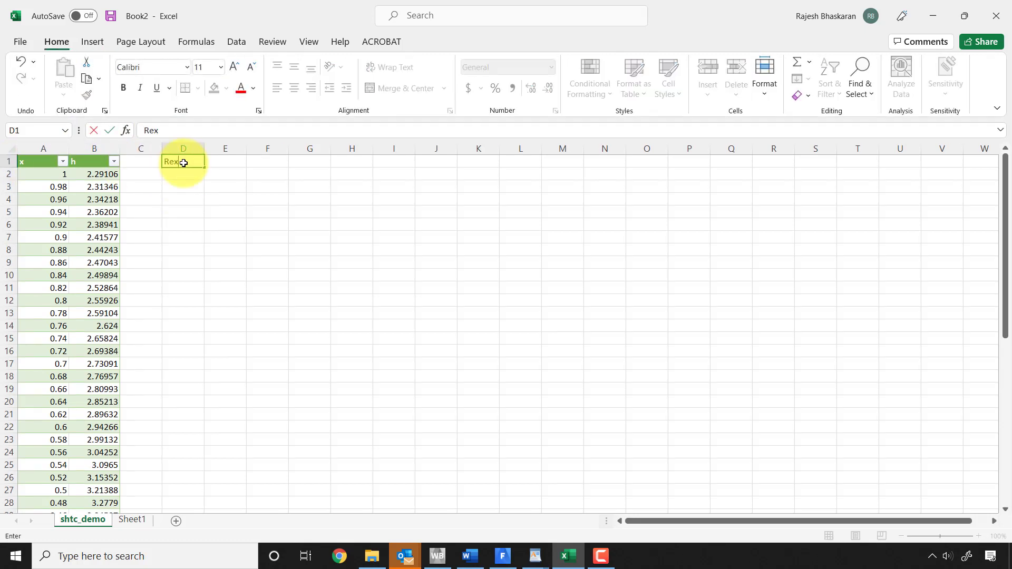
left_click(239, 162)
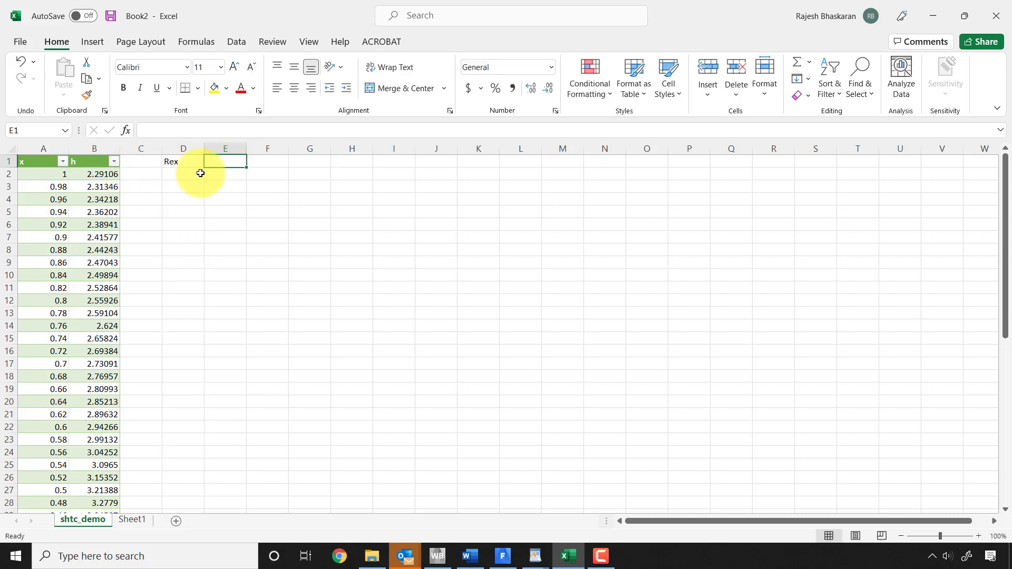
type("Nux")
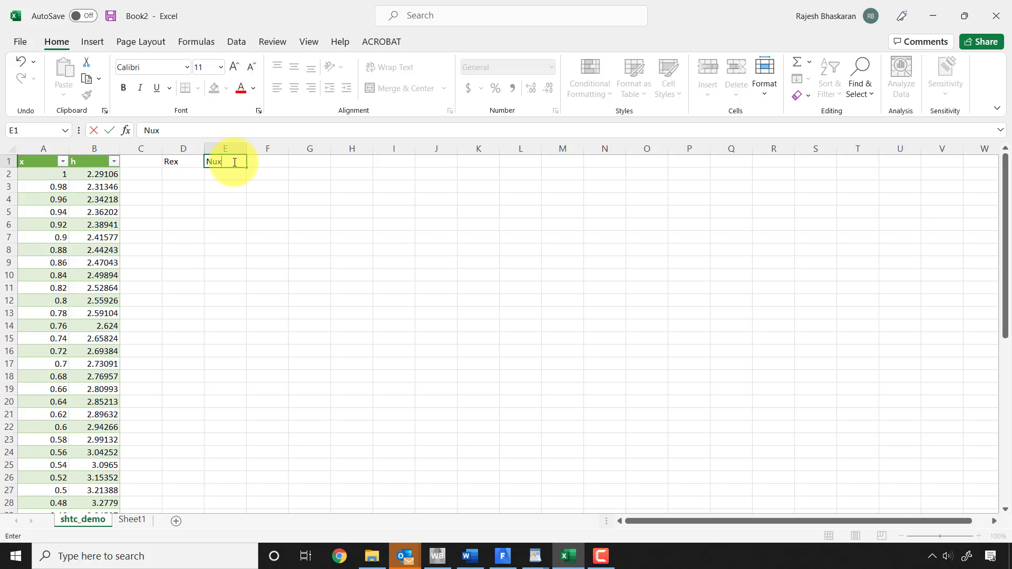
Consult the Word homework document, then commit Nux and select cells B2 and E2
key("alt+Tab")
key("Tab")
key("Tab")
key("Tab")
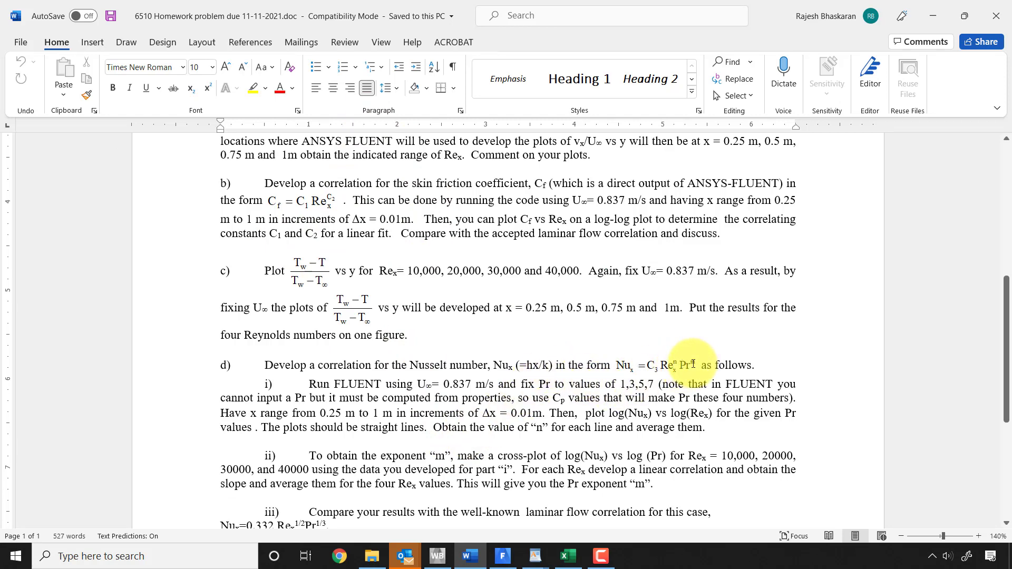
key("alt+Tab")
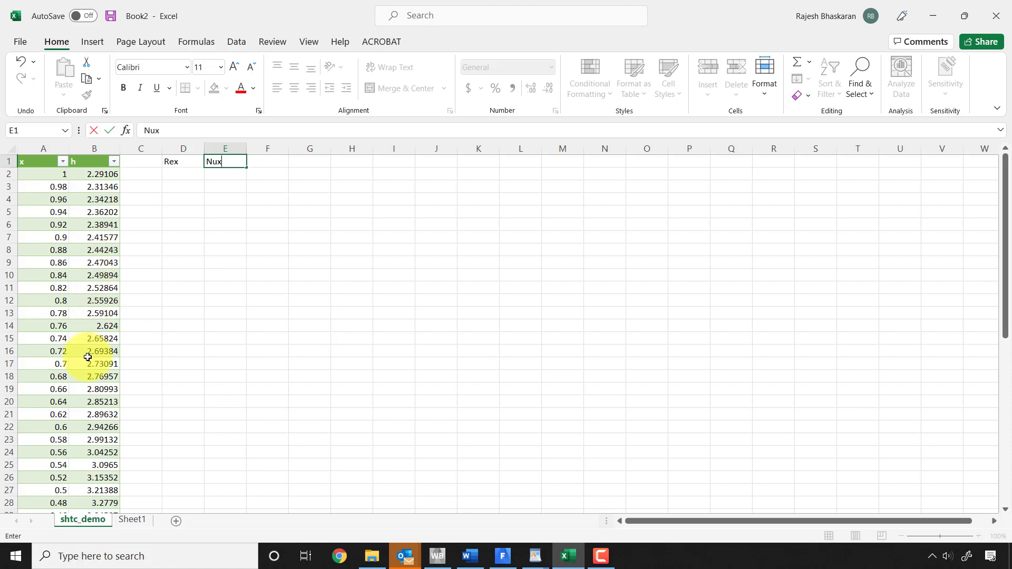
scroll(88, 357, "down", 9)
scroll(88, 357, "up", 9)
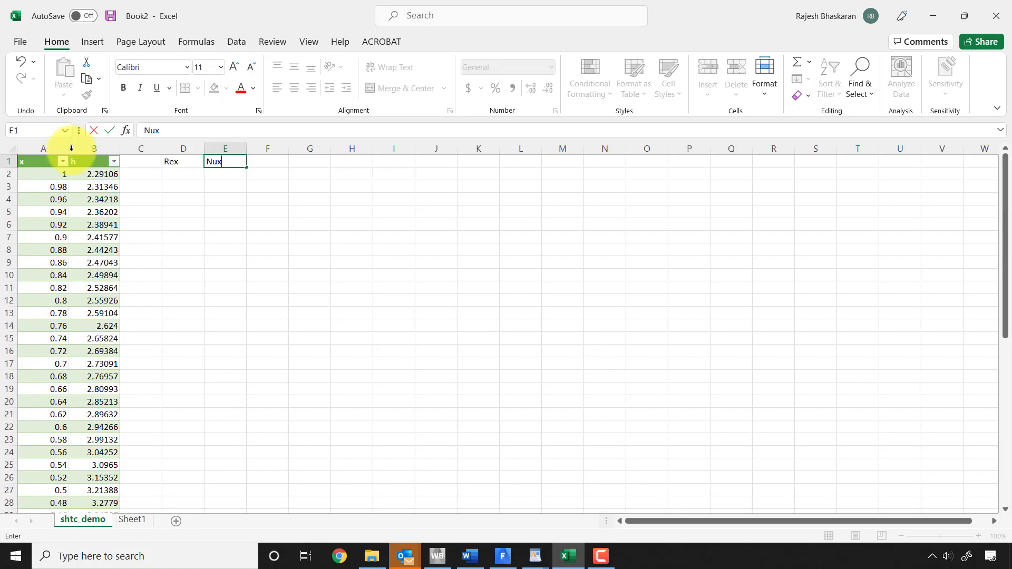
left_click(61, 174)
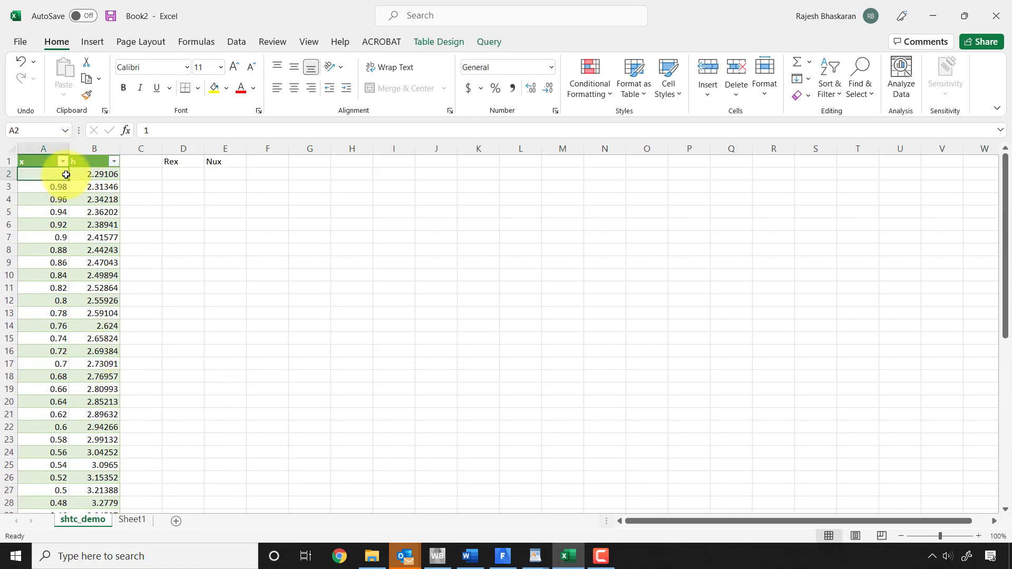
left_click(93, 176)
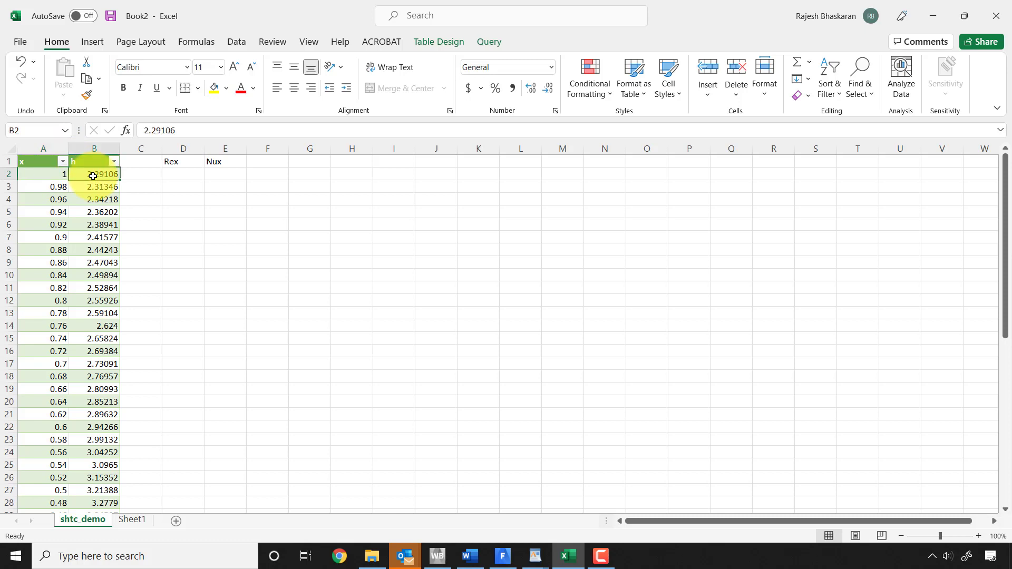
left_click(227, 176)
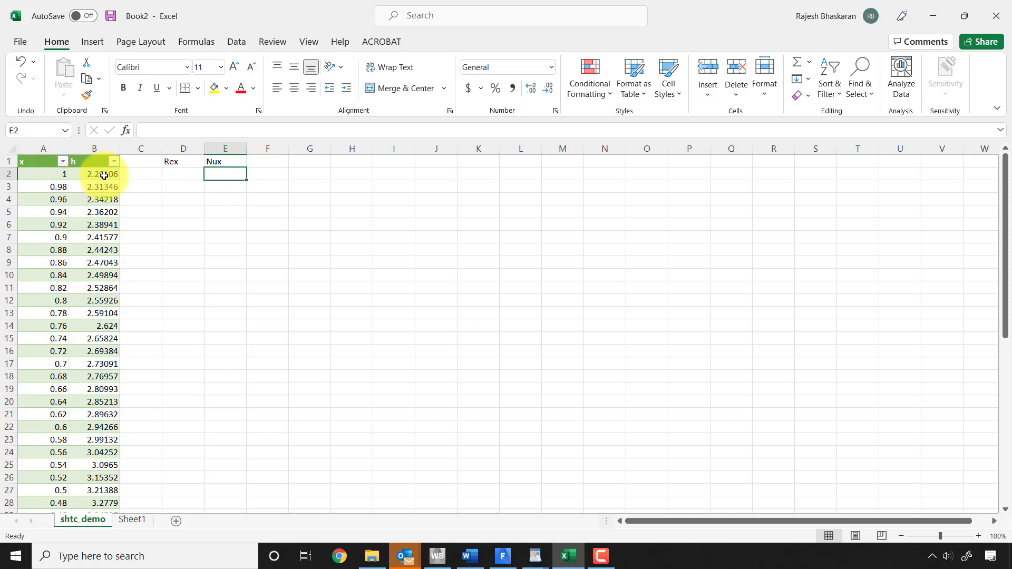
Change air's specific heat Cp from 2000 to 3000 J/(kg K) and apply it
key("alt+Tab")
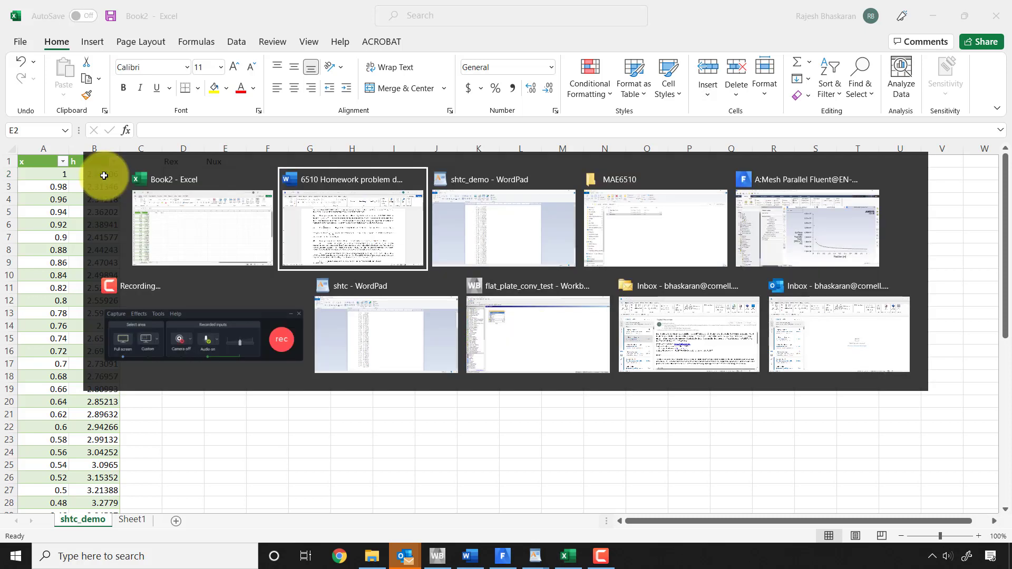
key("alt+Tab")
key("alt+Tab")
key("alt+Tab")
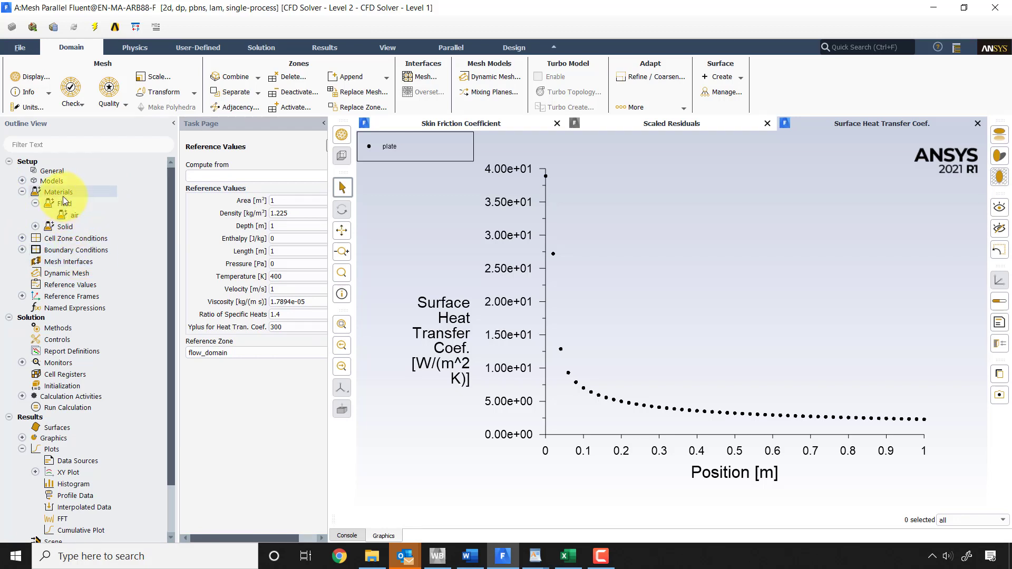
double_click(74, 216)
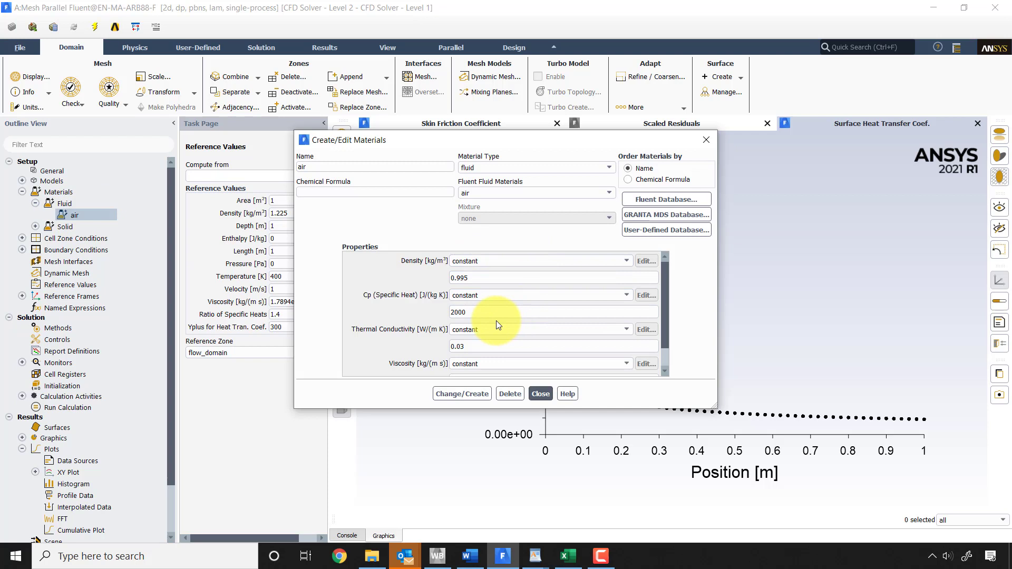
left_click(450, 313)
key("Delete")
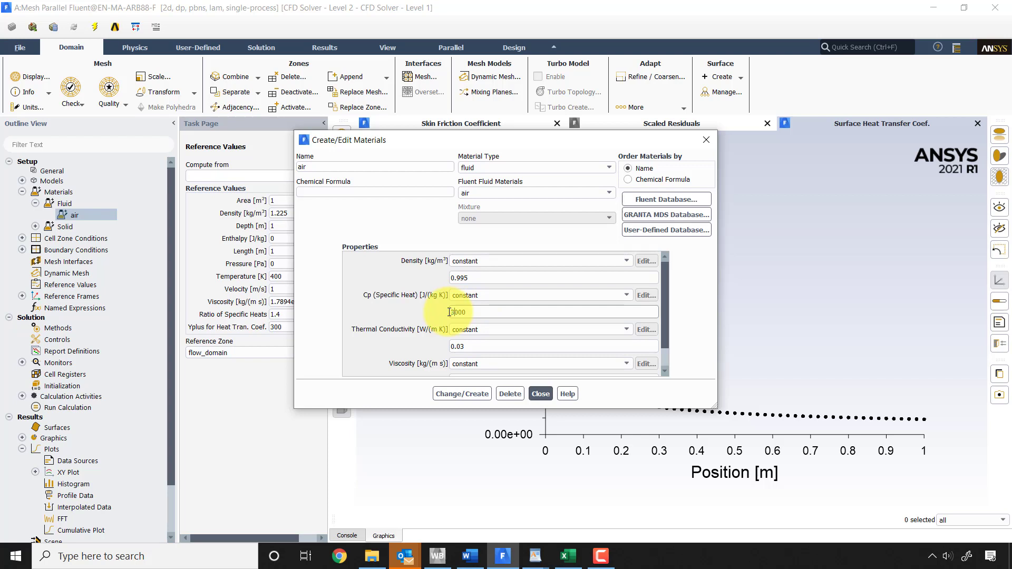
type("3")
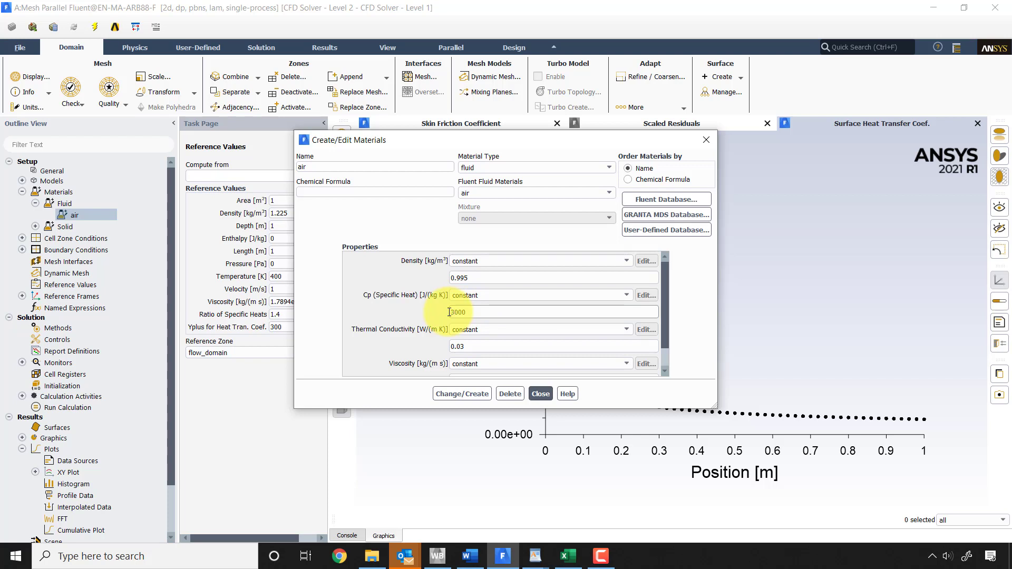
left_click(461, 396)
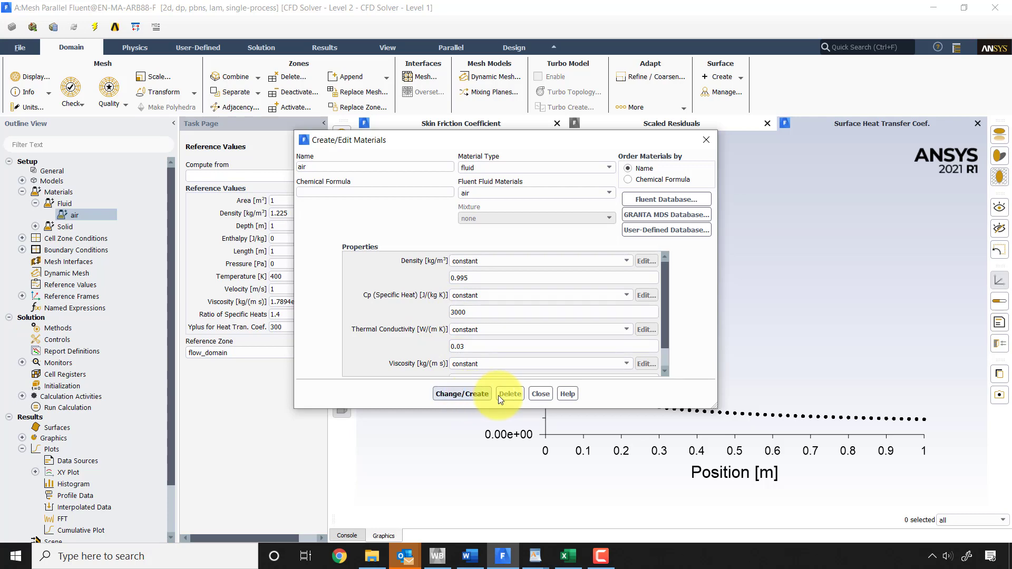
left_click(541, 395)
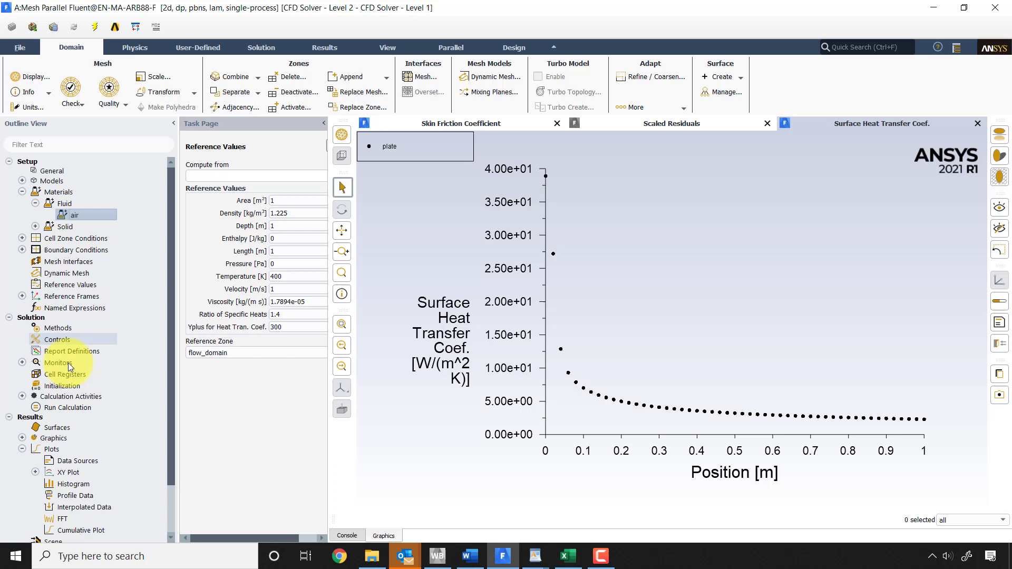
Recalculate the 1000-iteration run, accept both prompts, and view the scaled residuals
left_click(62, 410)
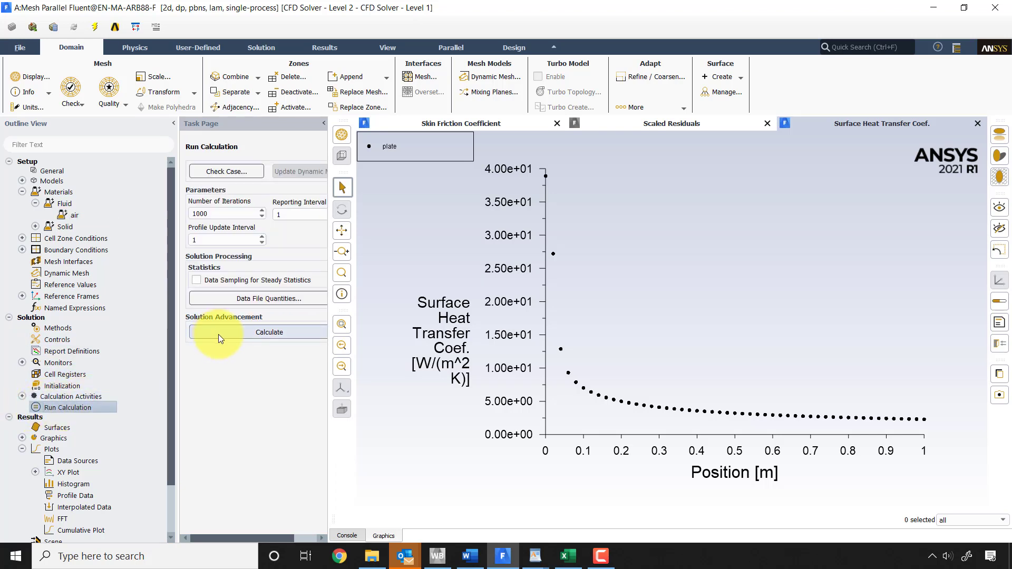
left_click(220, 337)
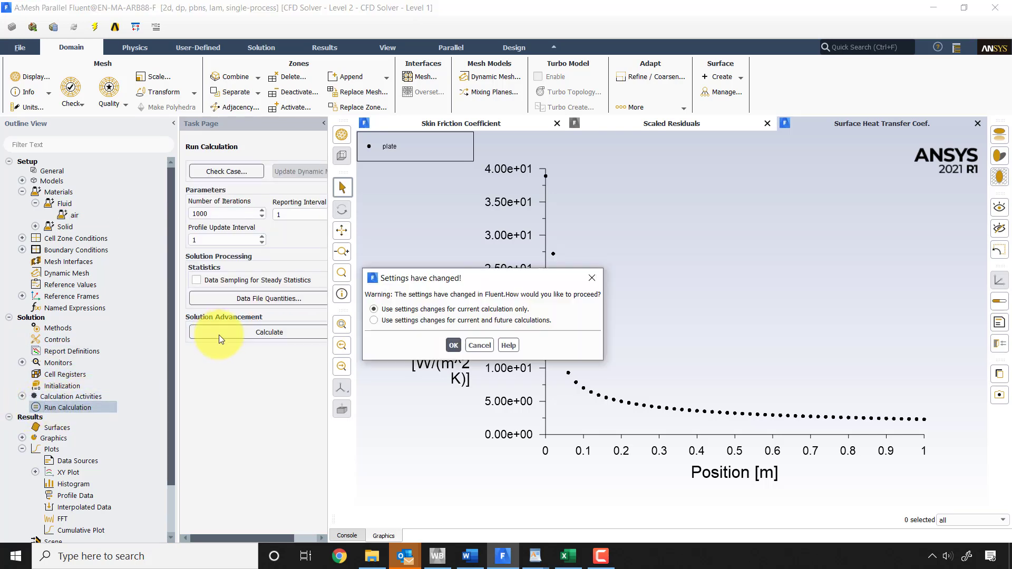
left_click(453, 344)
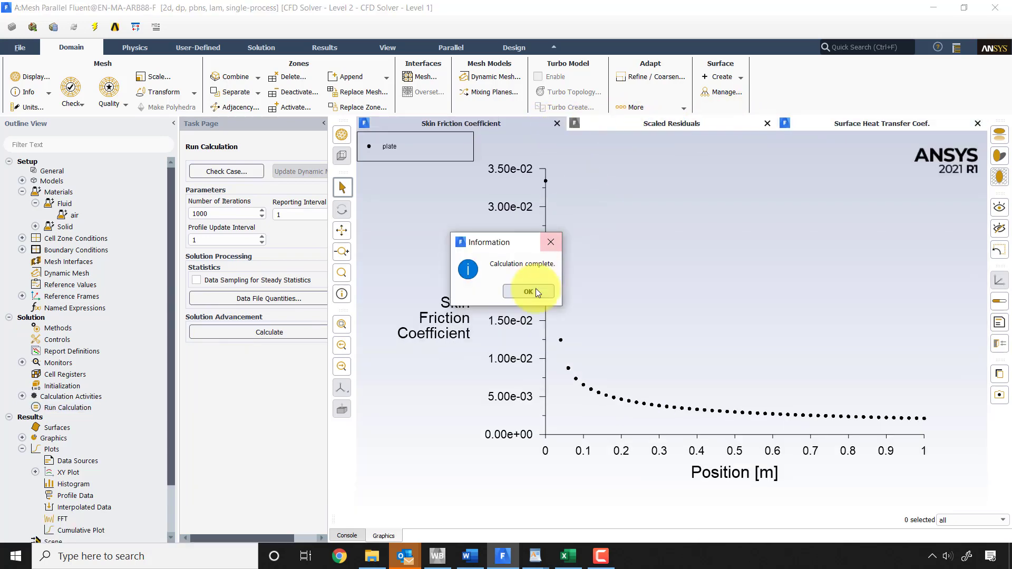
left_click(527, 291)
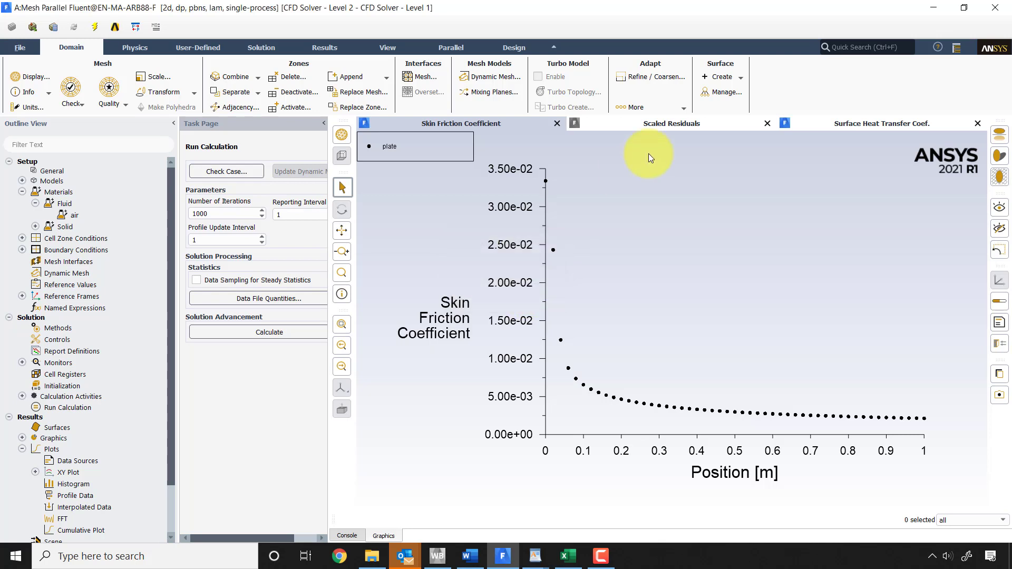
left_click(665, 127)
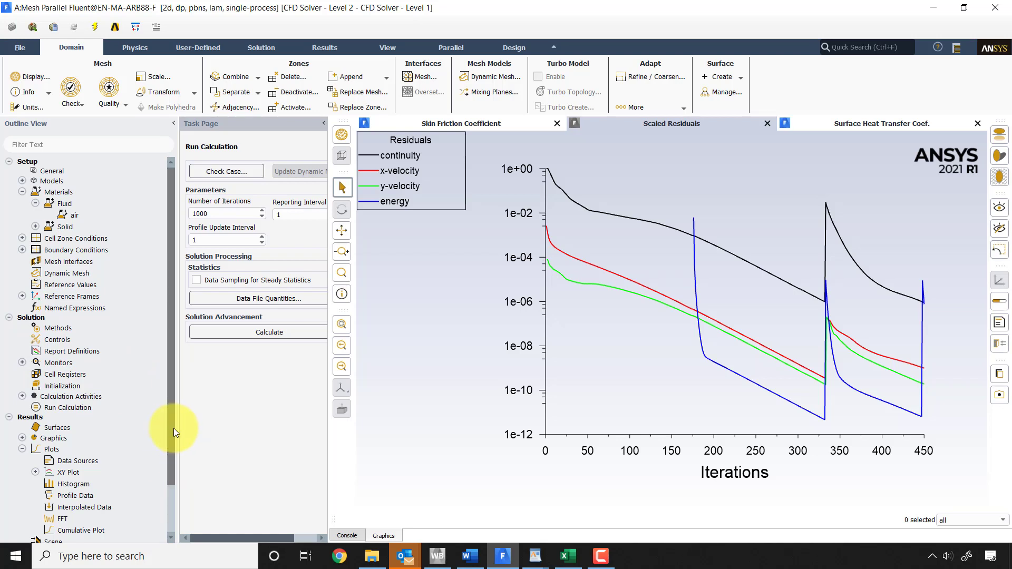
Replot the surface heat transfer coefficient along the plate via xy-plot-2, then return to Excel
left_click_drag(173, 428, 176, 464)
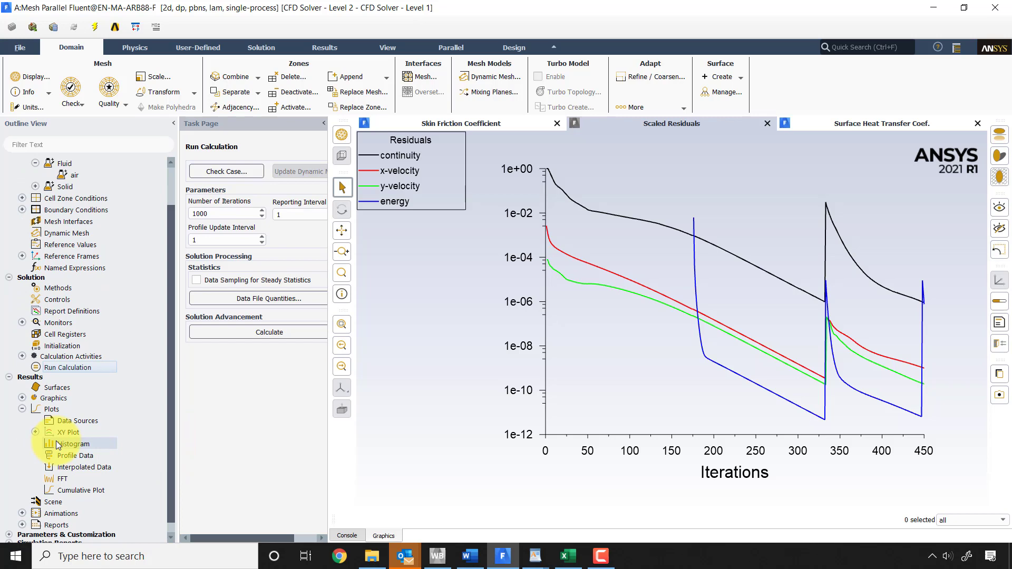
left_click(35, 432)
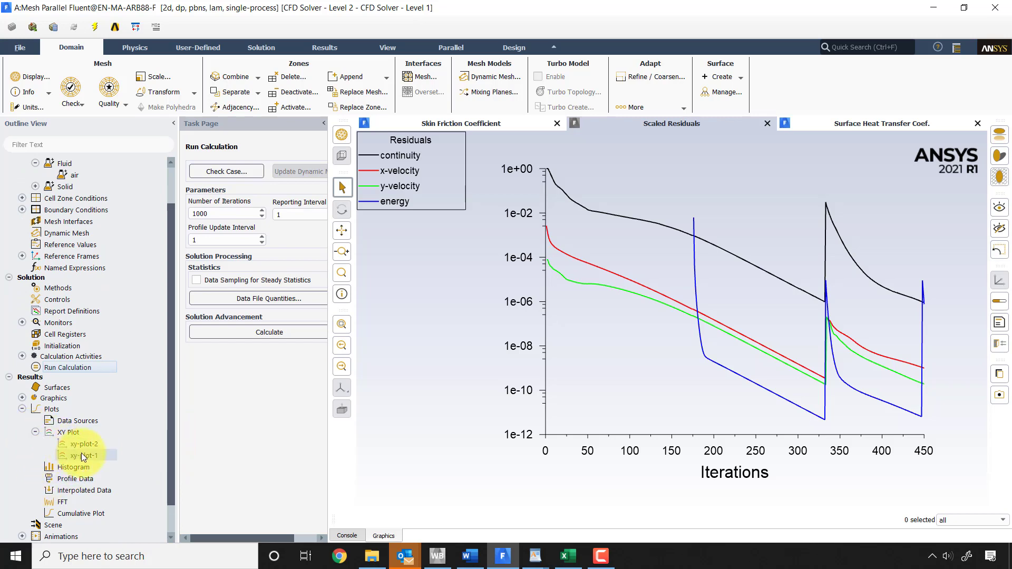
double_click(82, 445)
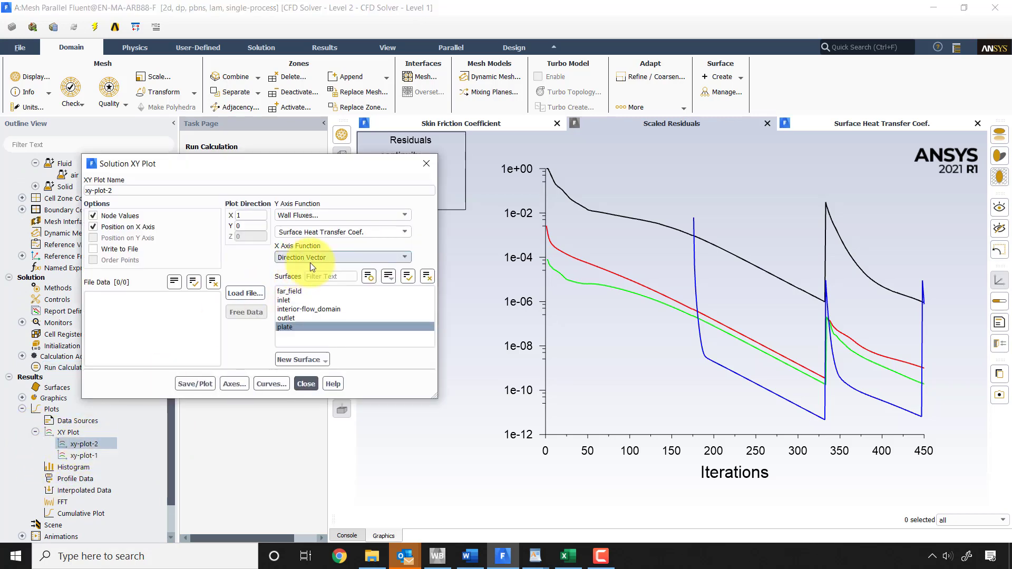
left_click(195, 384)
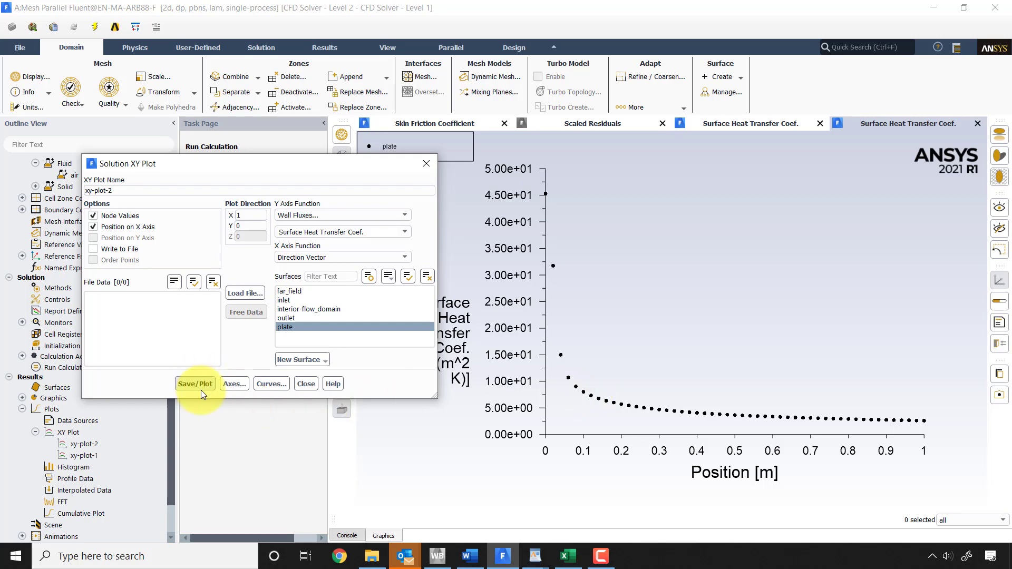
key("alt+Tab")
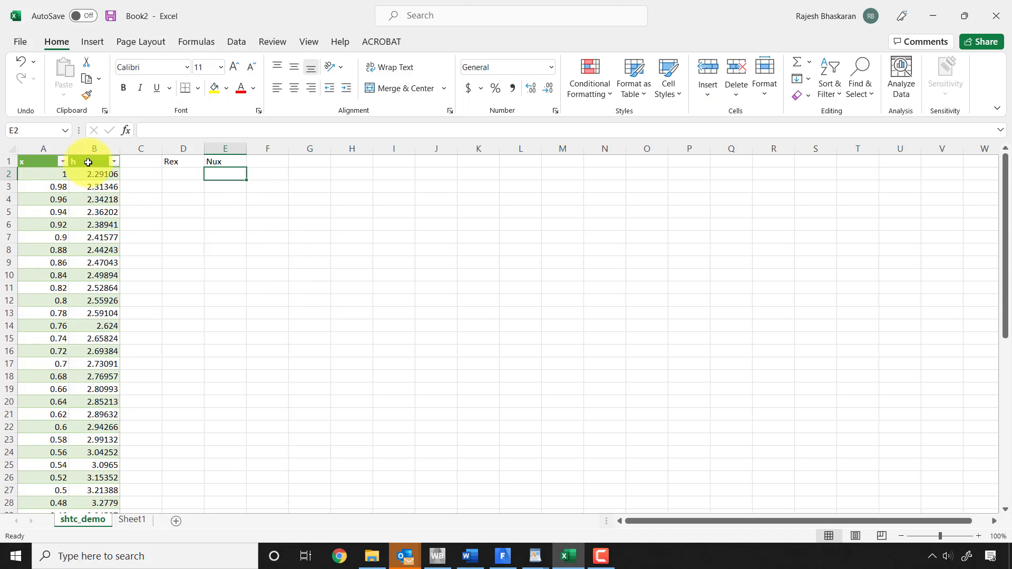
Rename the B1 header from h to h1 and add an h2 header in G1
double_click(88, 163)
type("1")
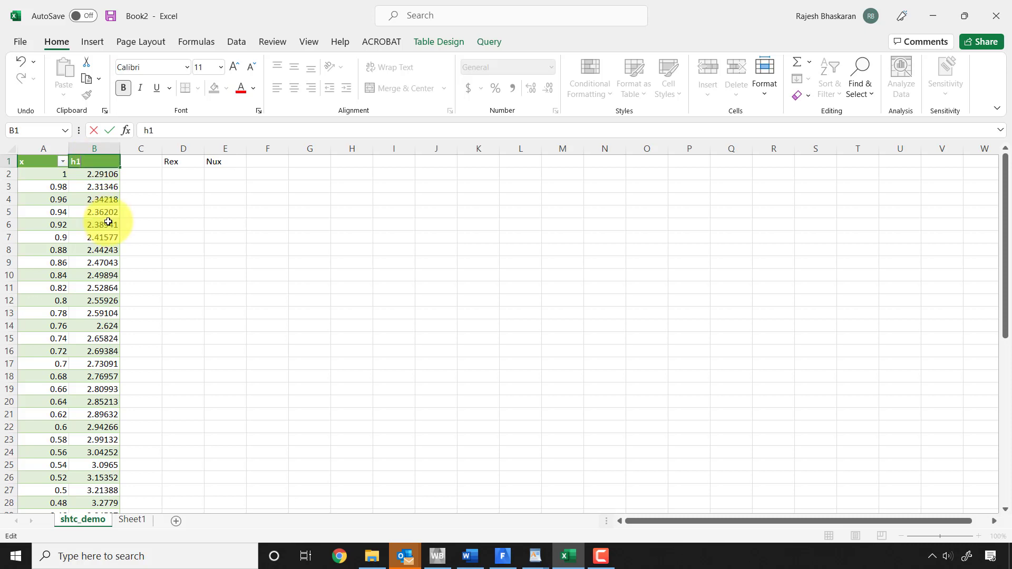
left_click(106, 222)
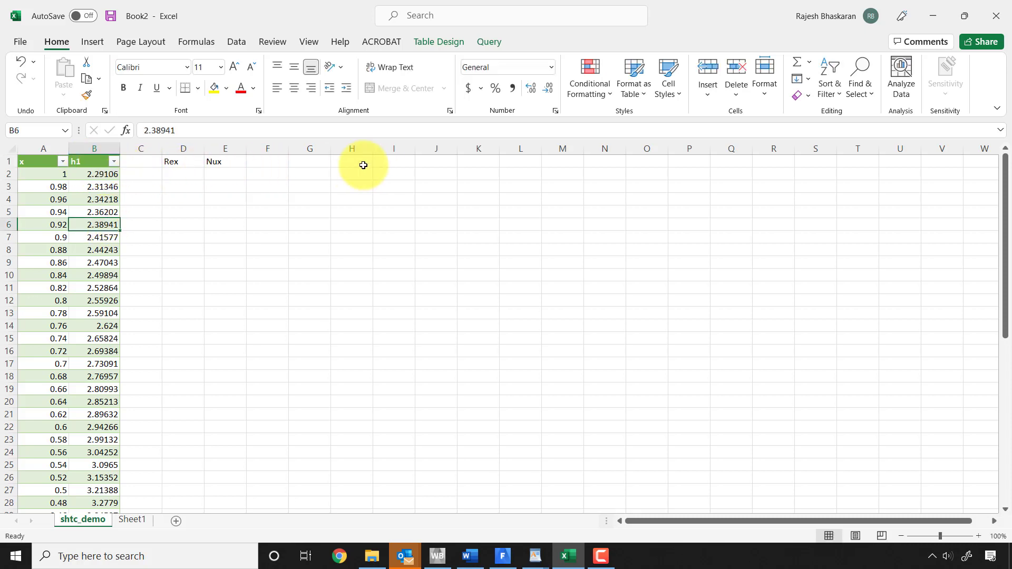
left_click(313, 163)
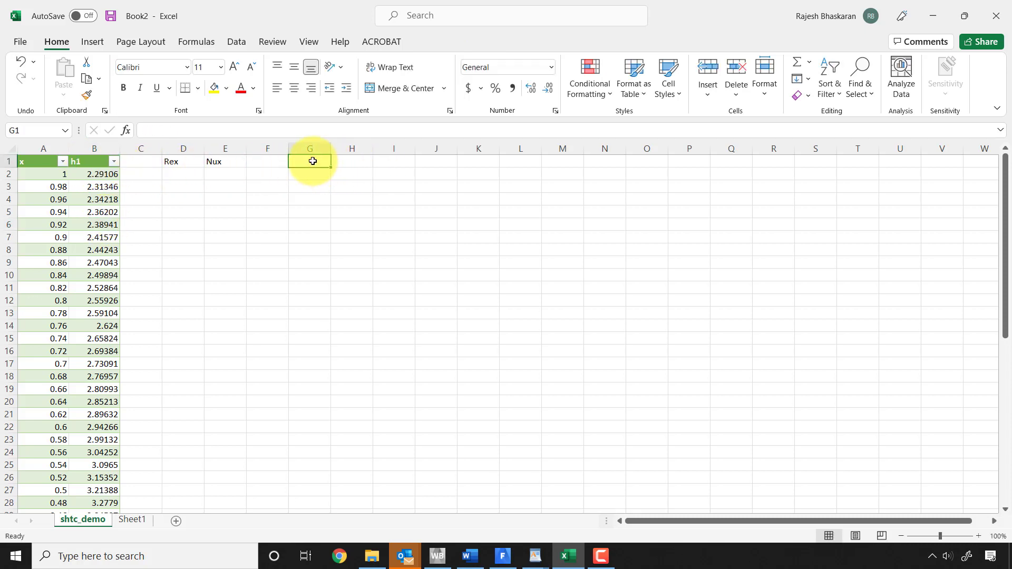
type("h2")
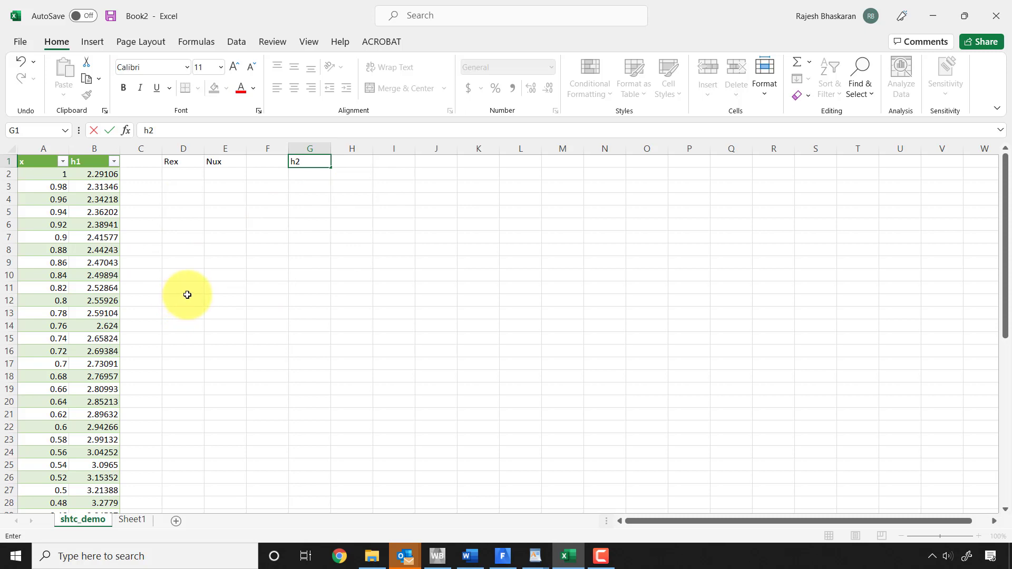
key("alt")
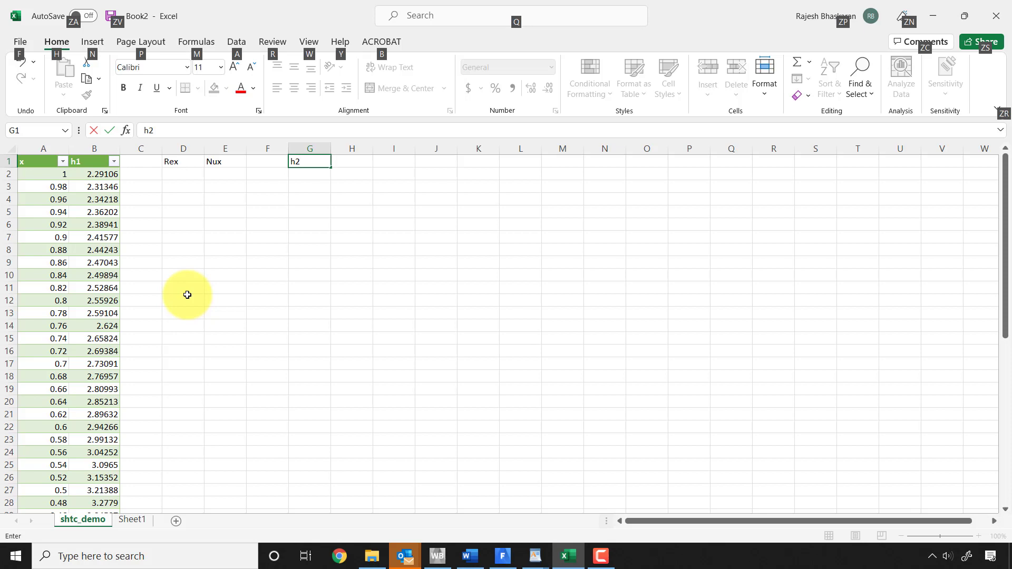
key("alt+Tab")
key("alt+Tab")
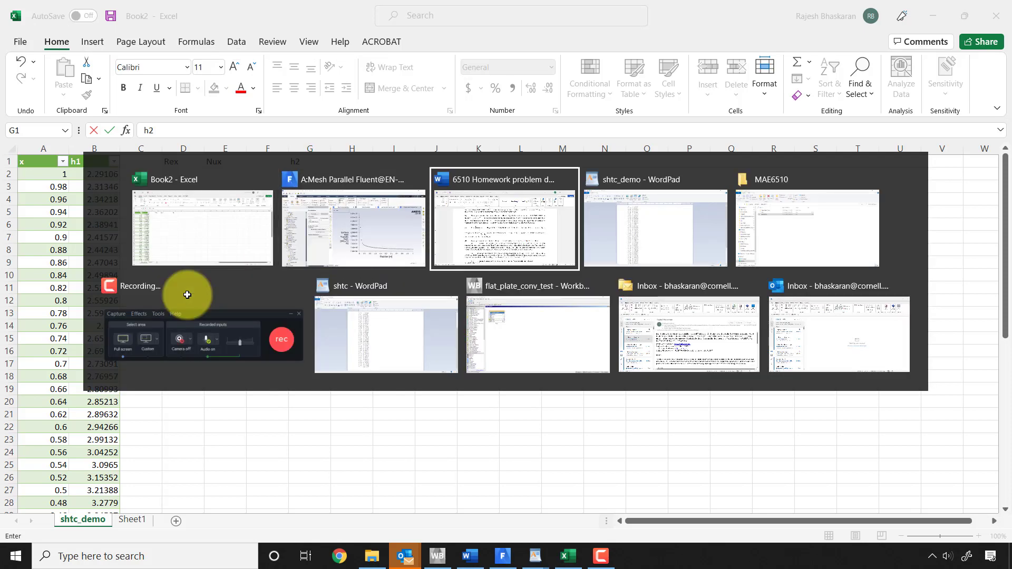